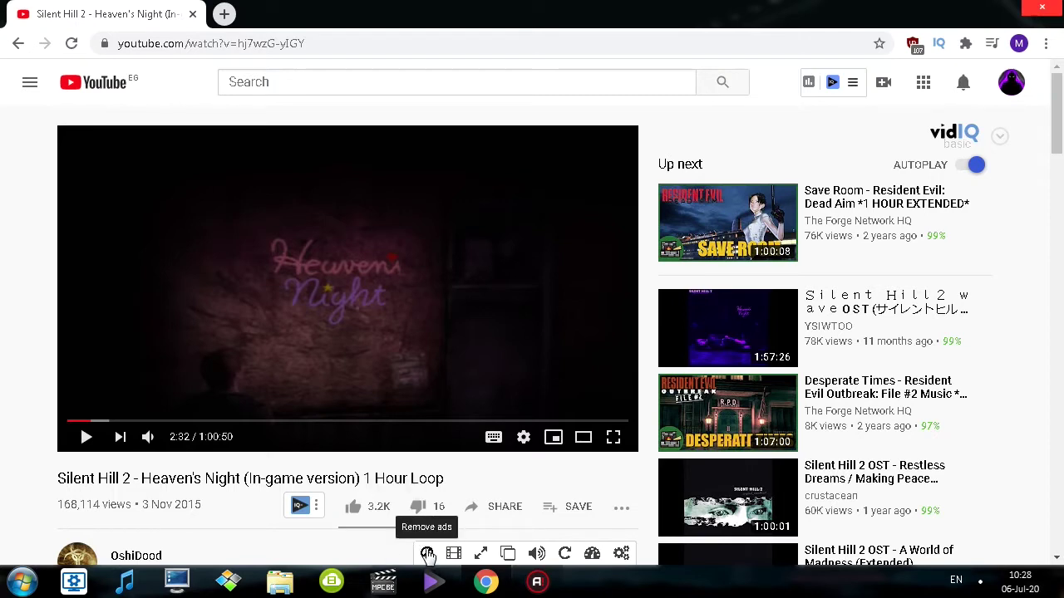
Try the Remove ads control under the video, view the Enhancer for YouTube player options and close them
click(427, 554)
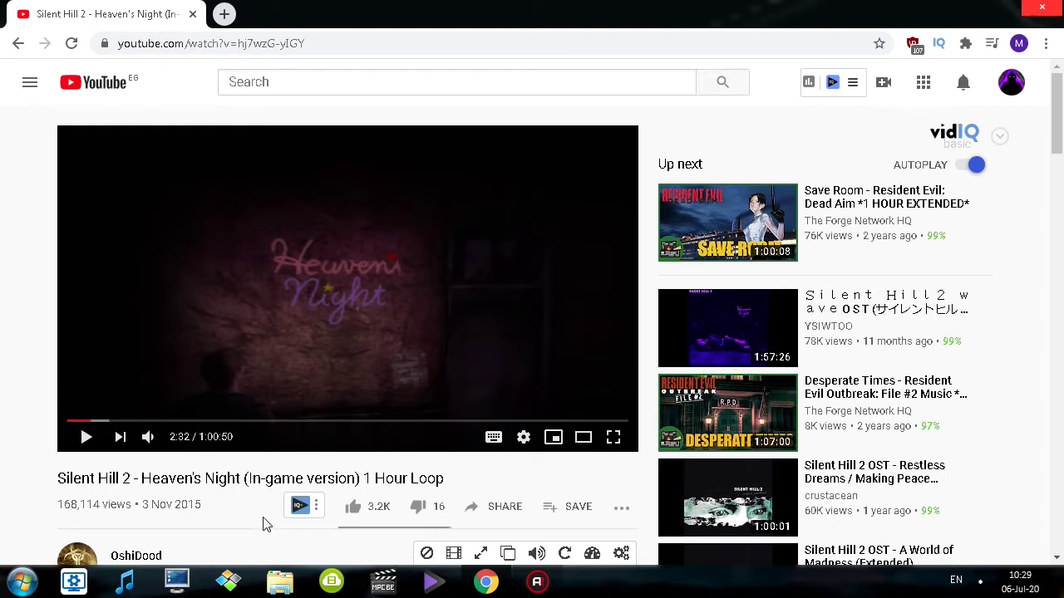
click(427, 554)
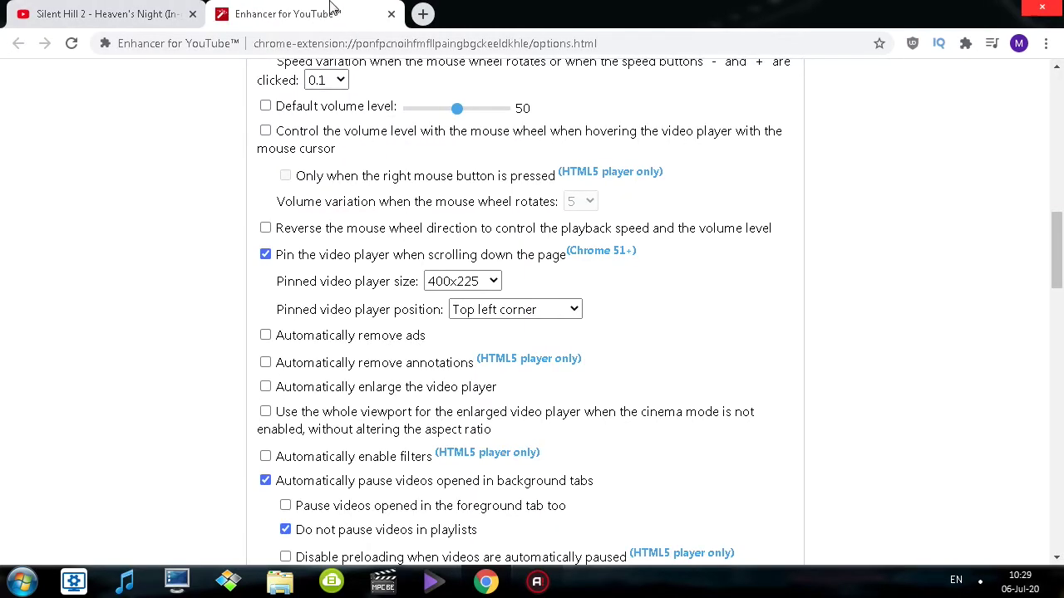
click(391, 14)
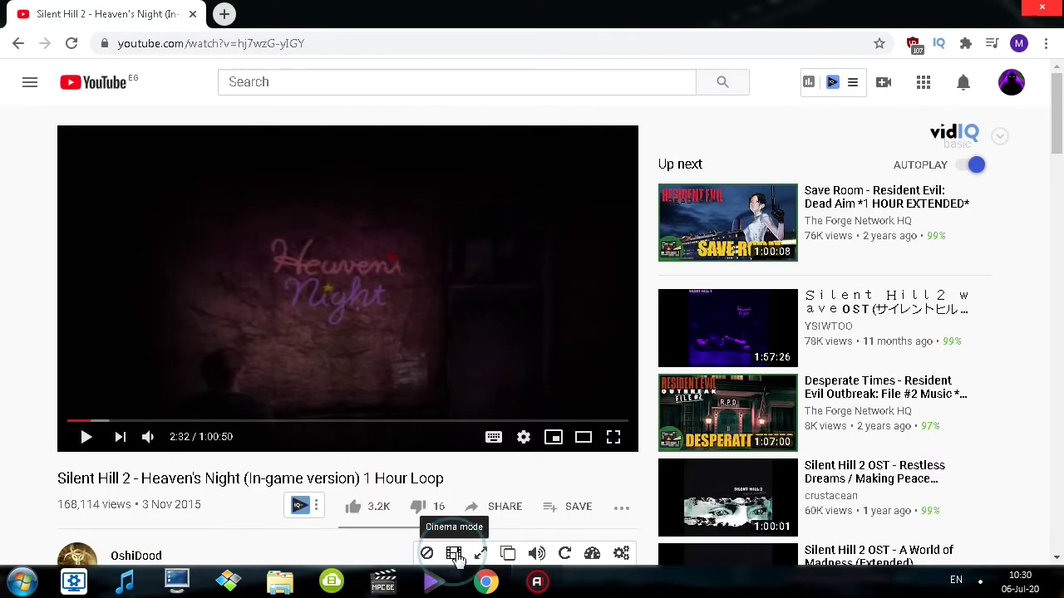
Demonstrate cinema mode on the Heaven's Night video by turning it on and off twice
click(453, 554)
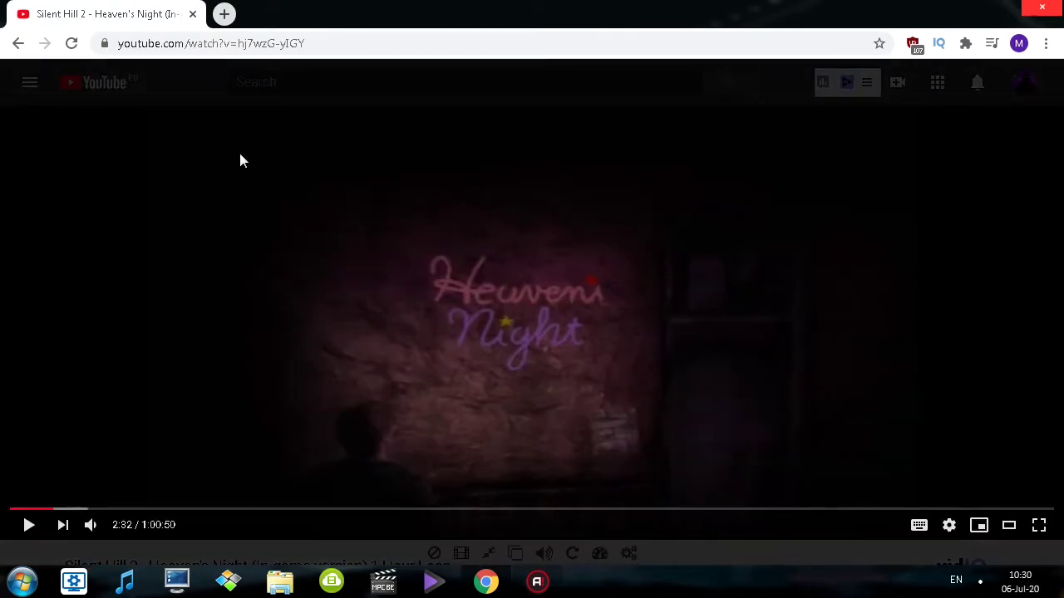
click(453, 554)
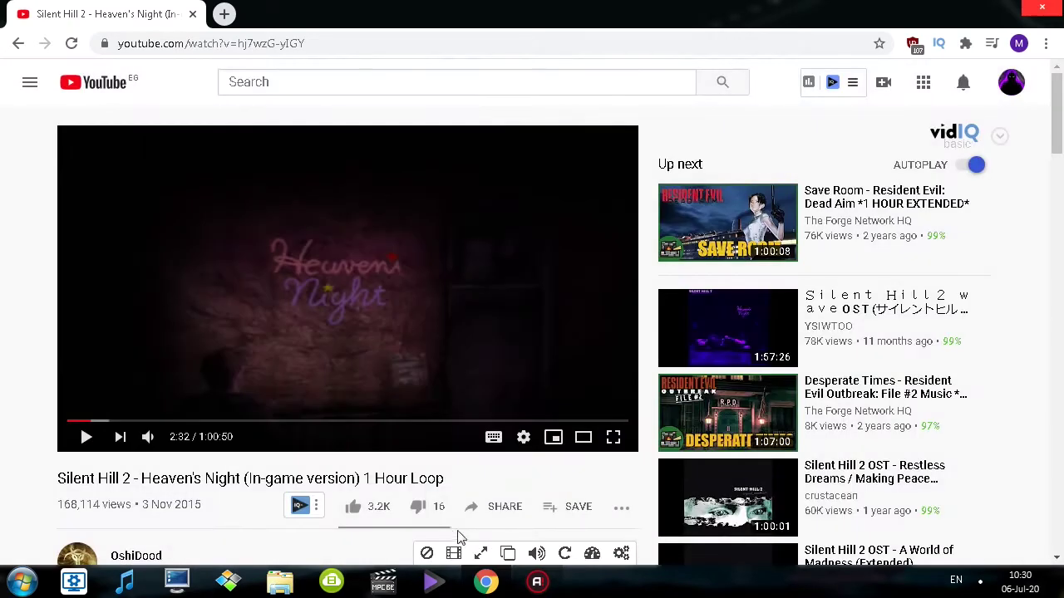
click(454, 554)
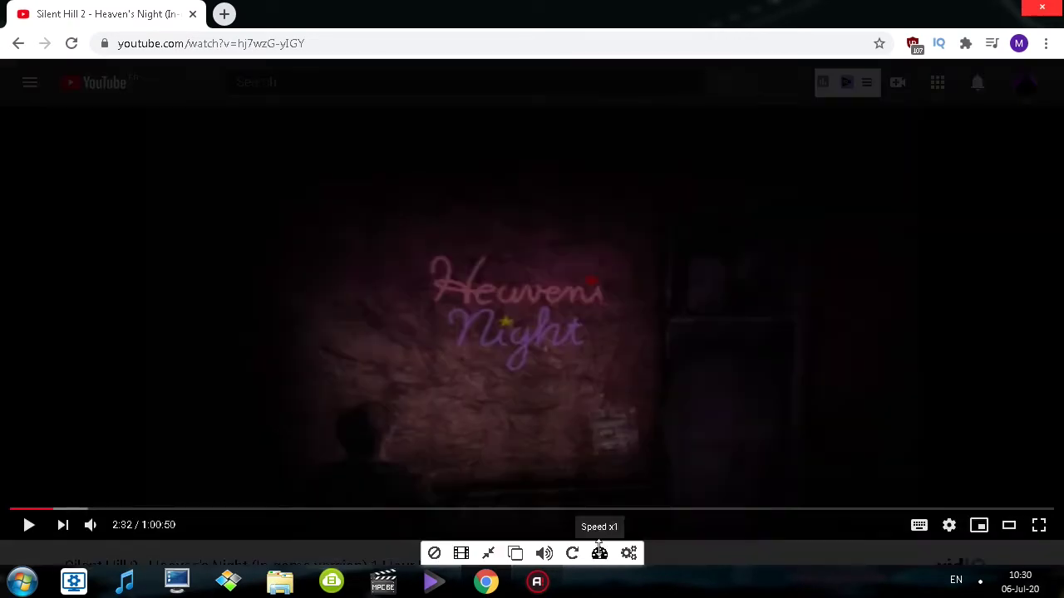
click(461, 554)
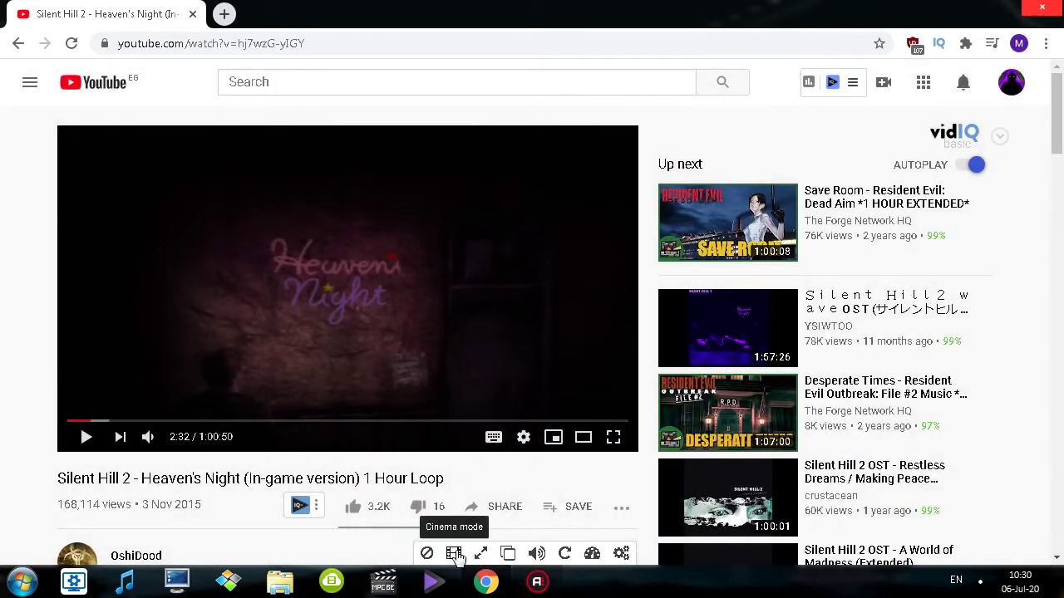
Demonstrate the Resize player control by enlarging and restoring the video, comparing it with theater mode
click(483, 554)
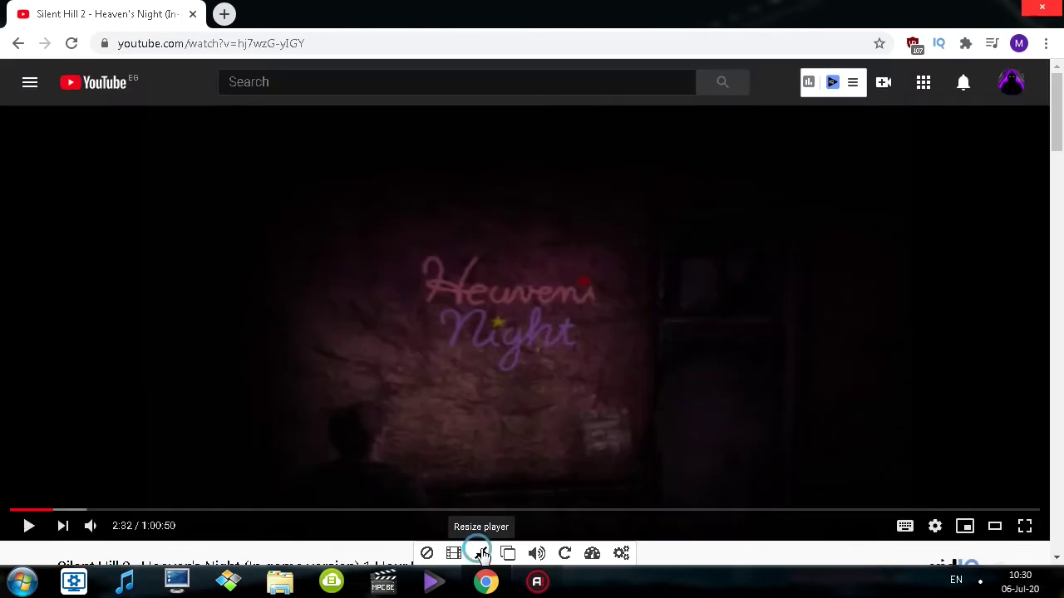
click(483, 554)
click(483, 554)
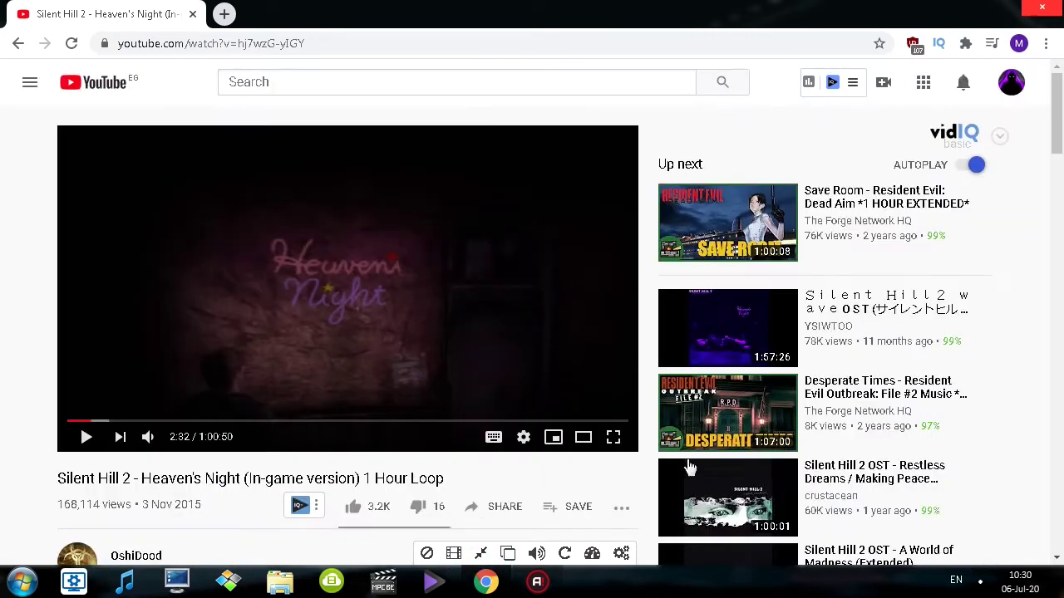
click(583, 437)
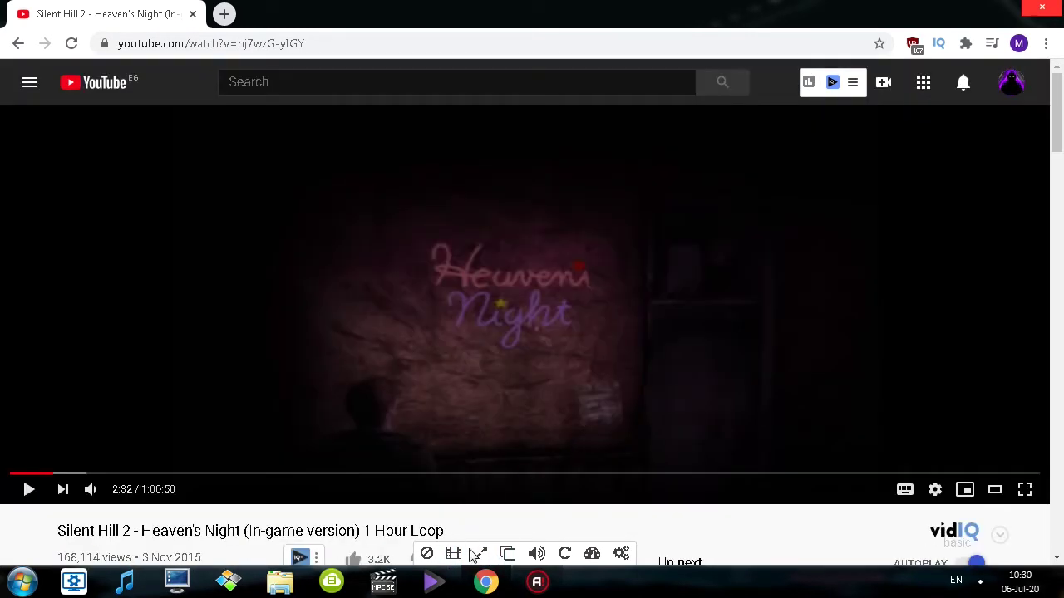
click(483, 554)
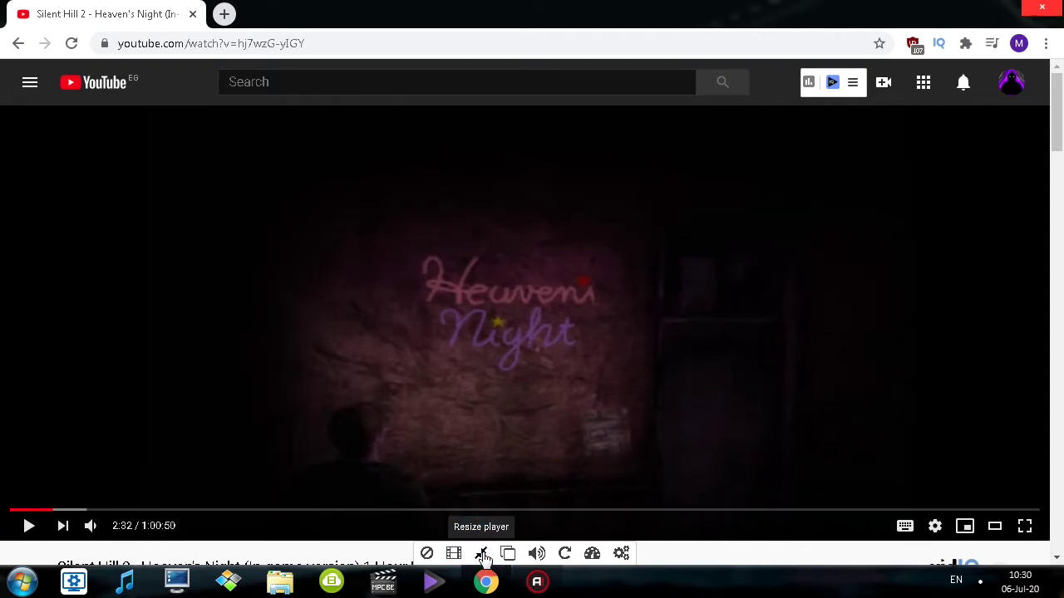
click(483, 555)
click(483, 556)
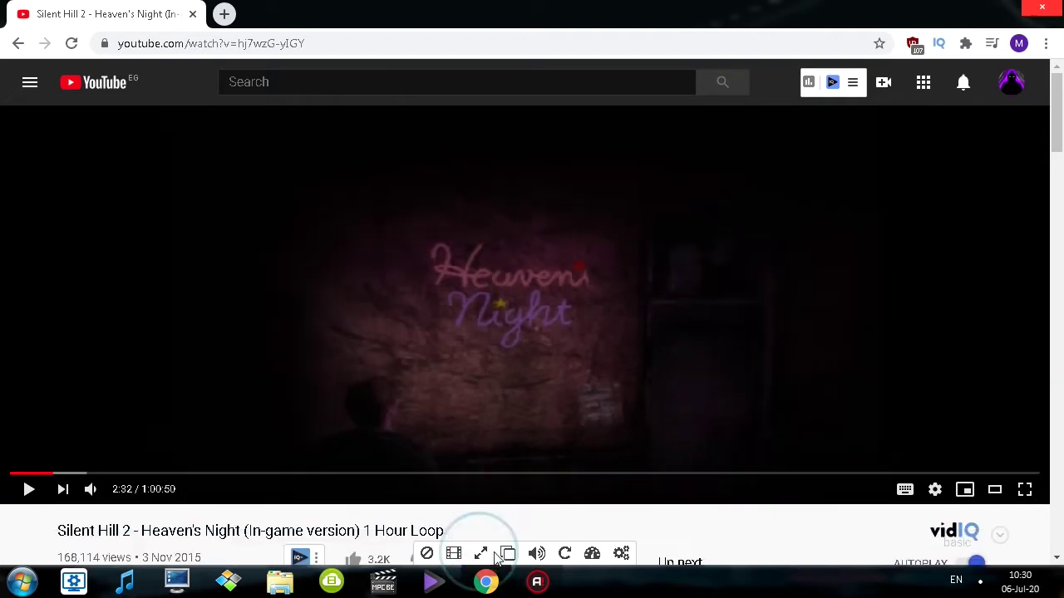
click(482, 556)
Open the Heaven's Night video in a pop-up player, move the window around over the page and close it
click(508, 555)
drag(675, 81, 382, 148)
click(345, 363)
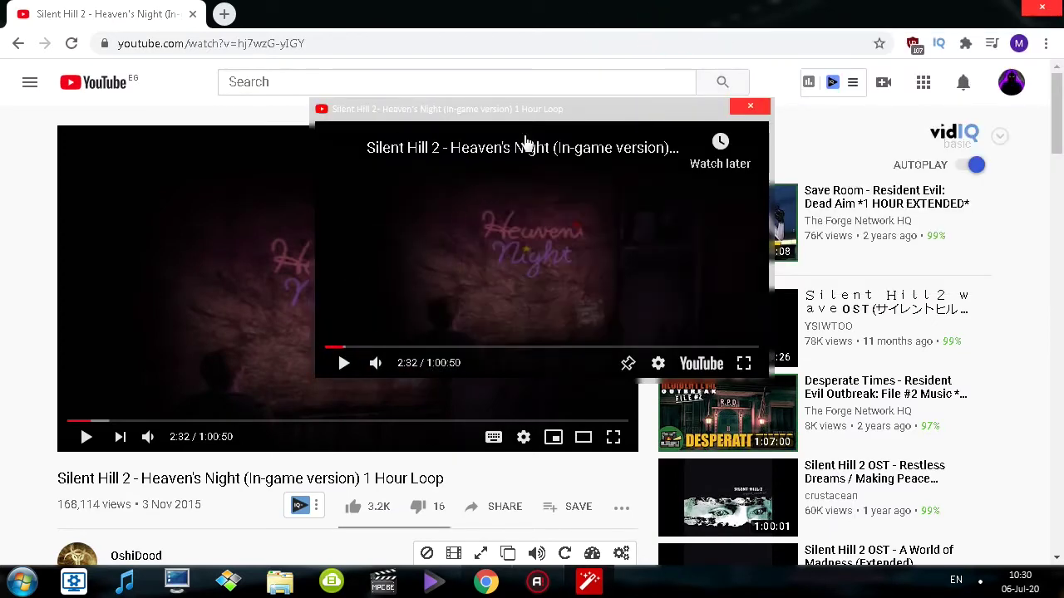
drag(464, 100, 350, 160)
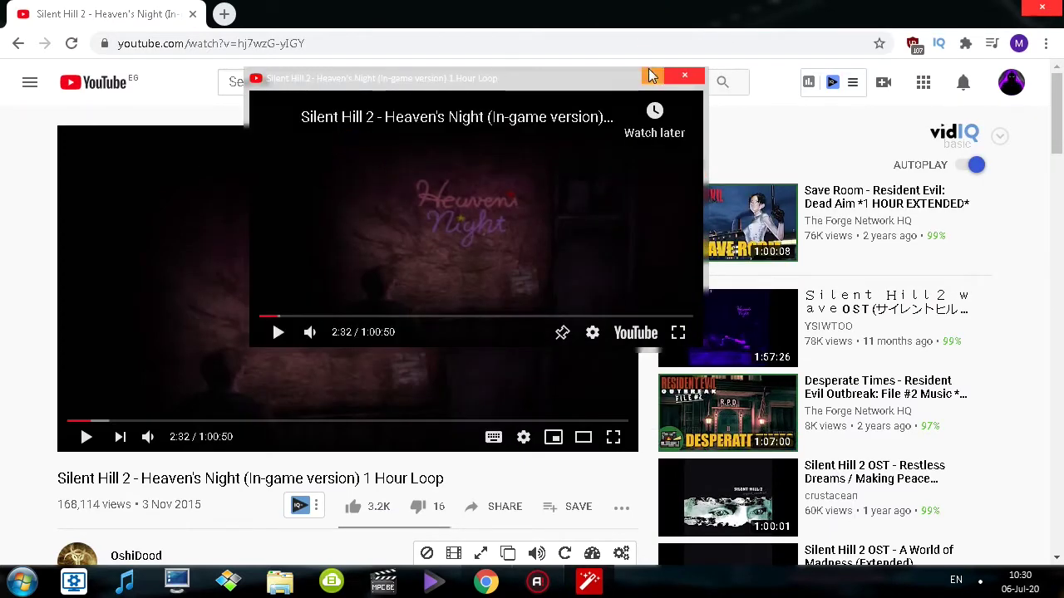
click(665, 77)
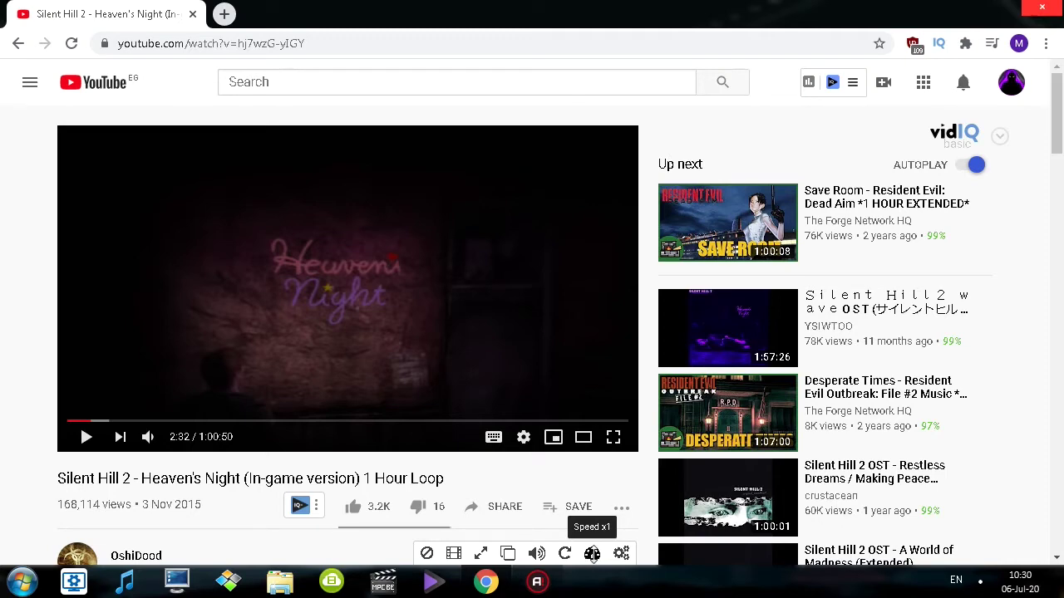
Raise the video's playback speed above x2.5 and start playing it
triple_click(592, 553)
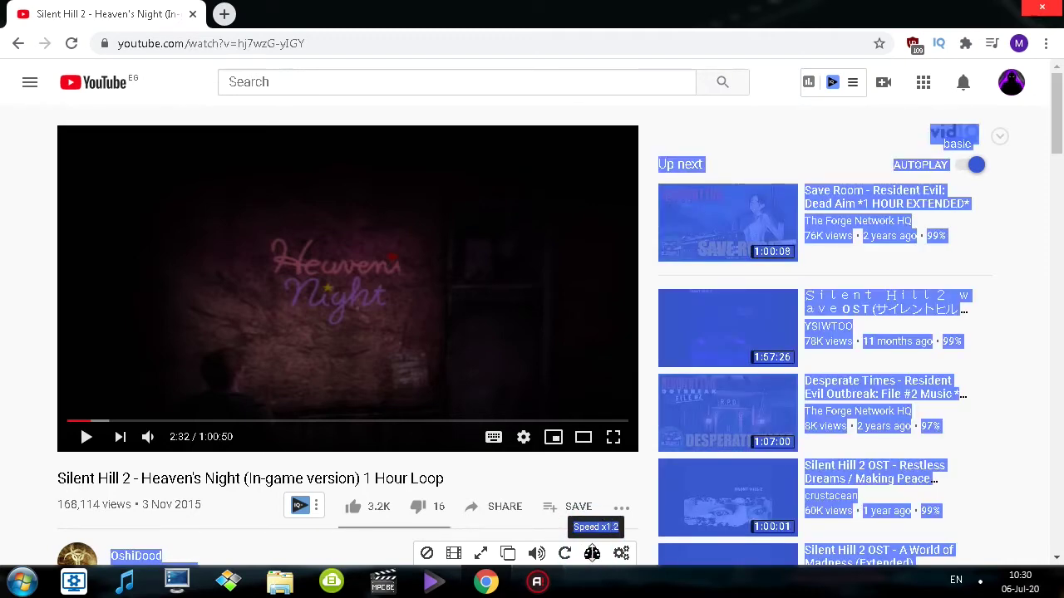
click(592, 554)
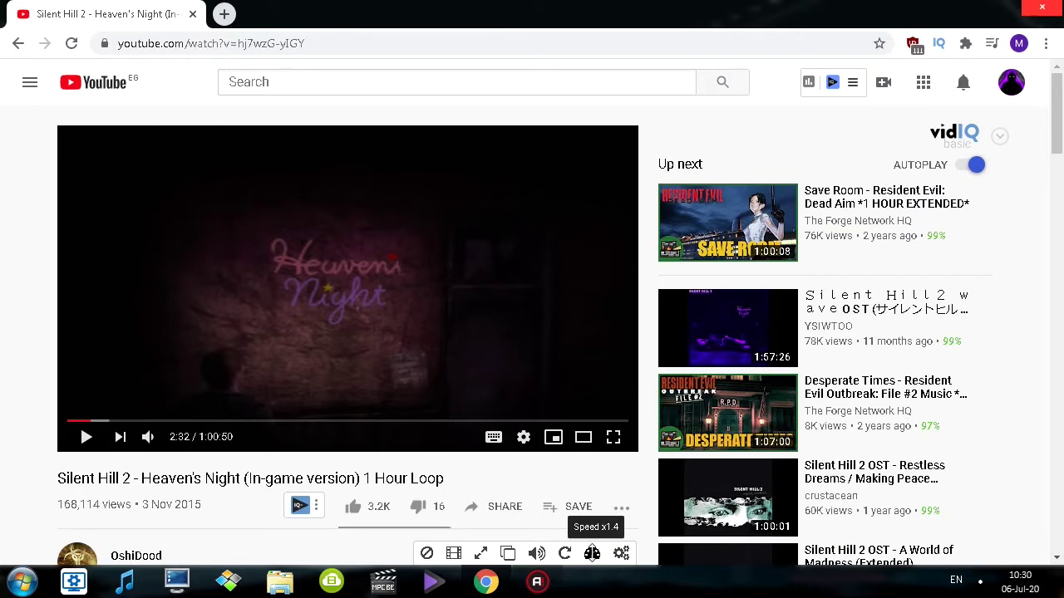
click(592, 554)
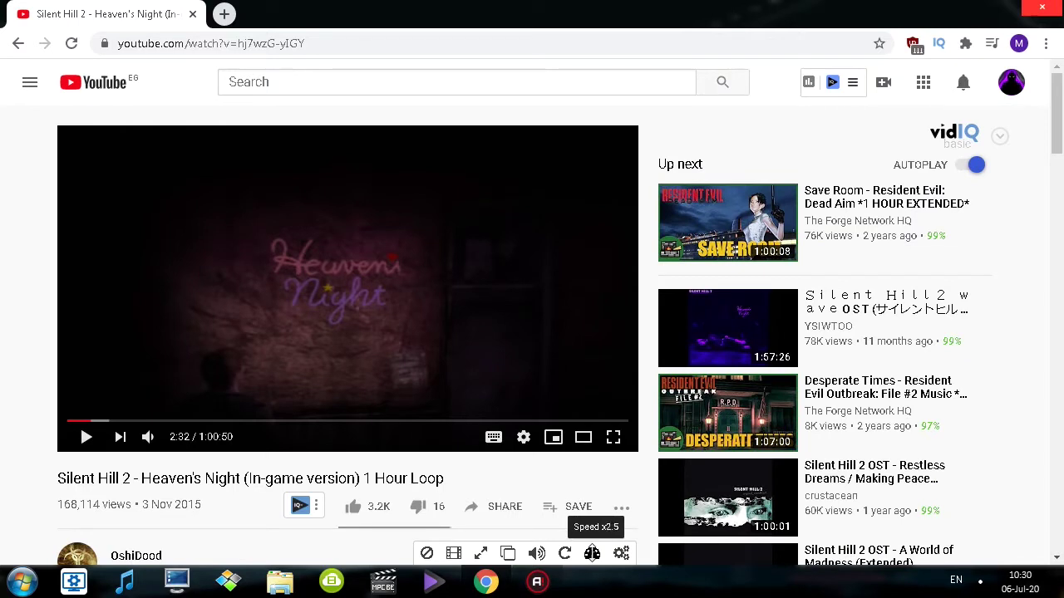
click(591, 554)
click(592, 553)
click(275, 309)
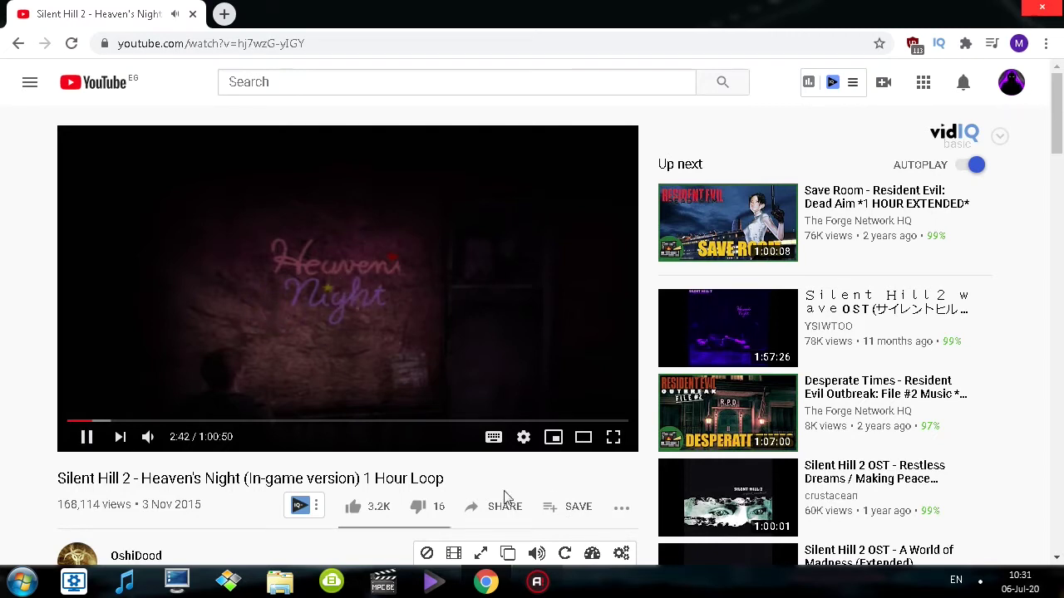
Lower the playback speed of the playing video step by step and pause it
scroll(592, 555, down, 1)
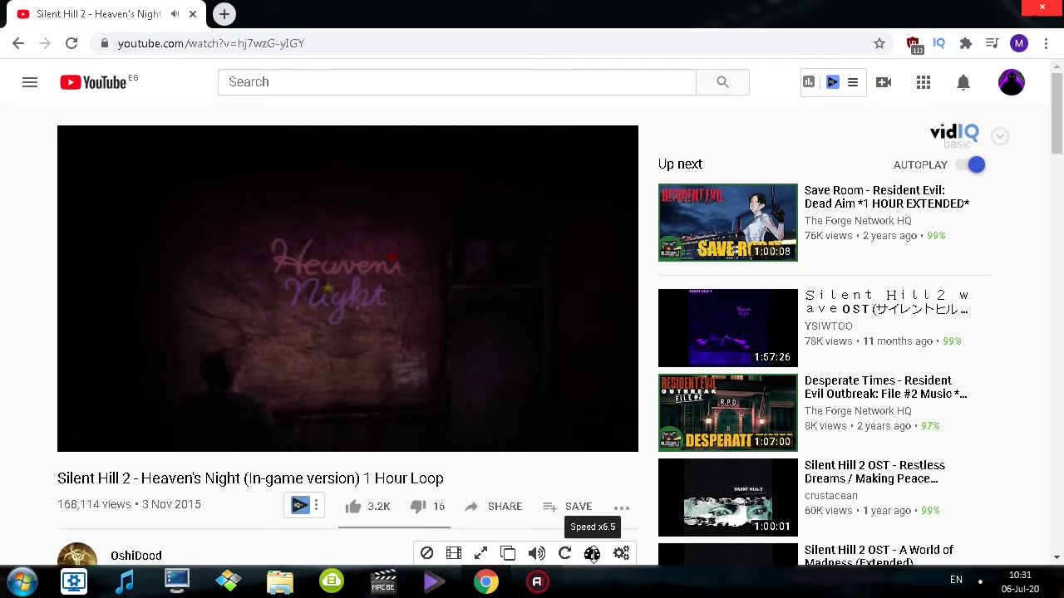
scroll(592, 555, down, 2)
scroll(592, 555, down, 1)
scroll(592, 555, down, 1)
scroll(592, 548, down, 1)
click(447, 252)
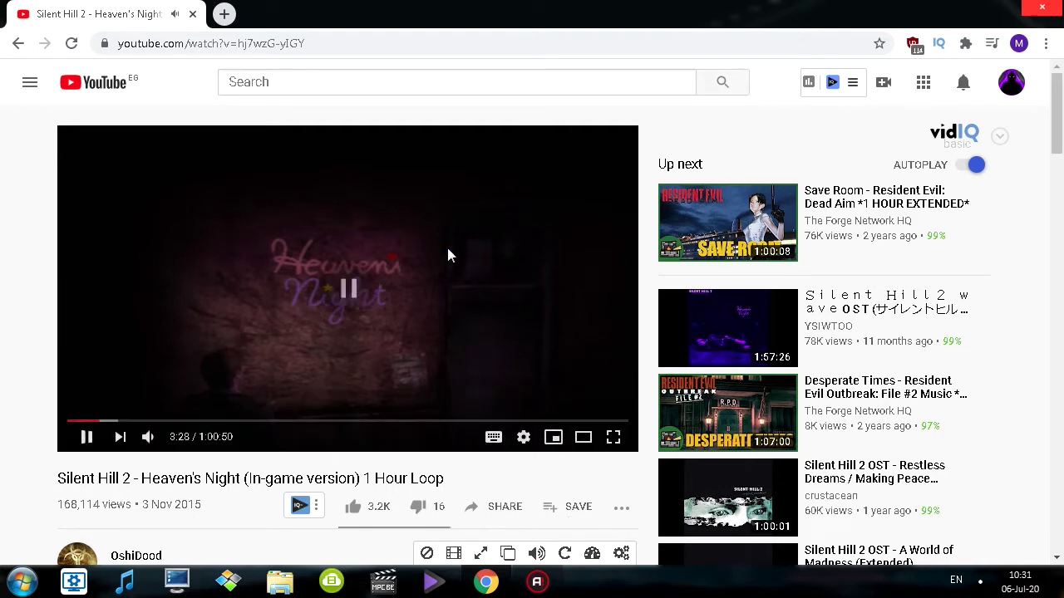
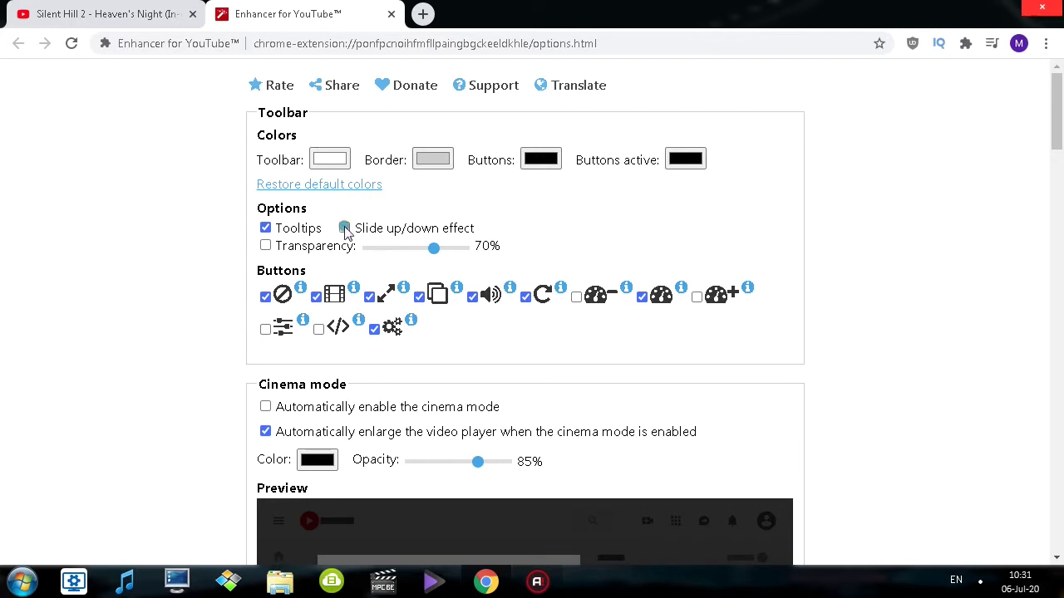
Enable the slide up/down effect for the extension's toolbar and check how it behaves under the video
click(345, 229)
click(137, 14)
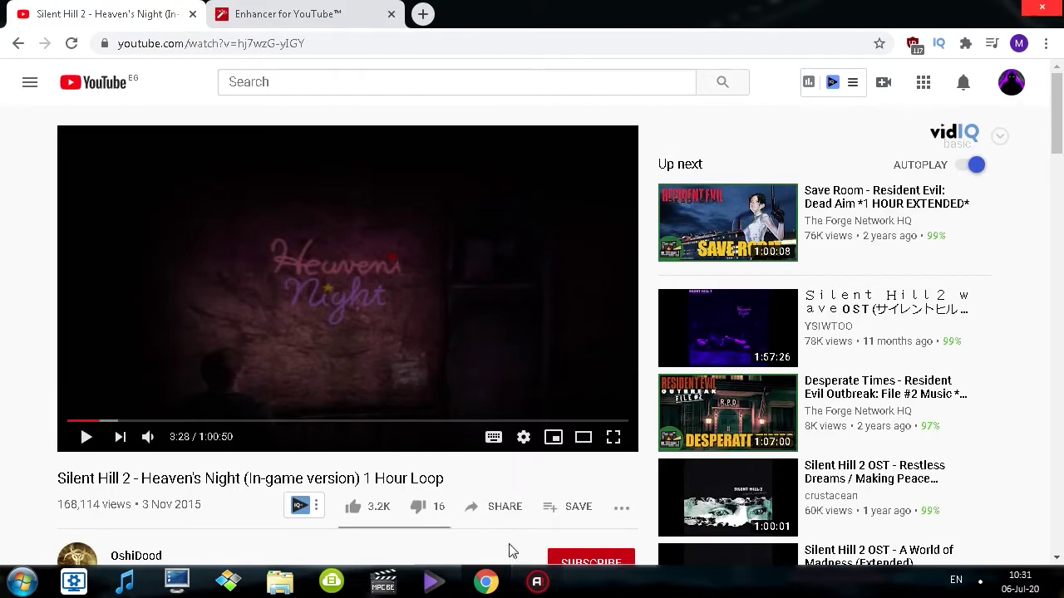
mouse_move(590, 564)
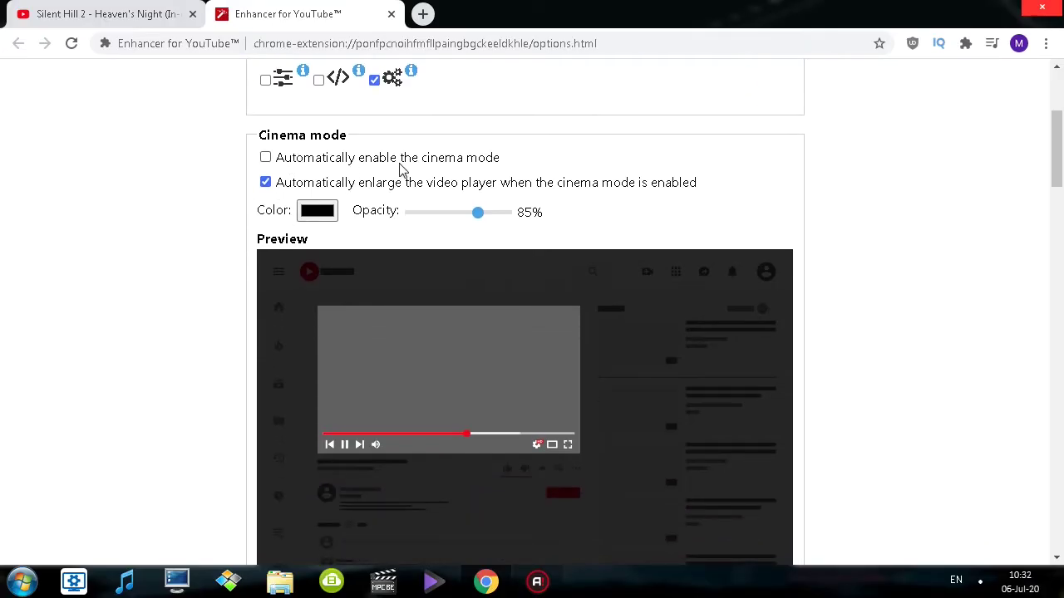
Review the Cinema mode options and the playback speed options in the Video player section of the extension's settings
scroll(424, 183, down, 3)
scroll(308, 387, down, 2)
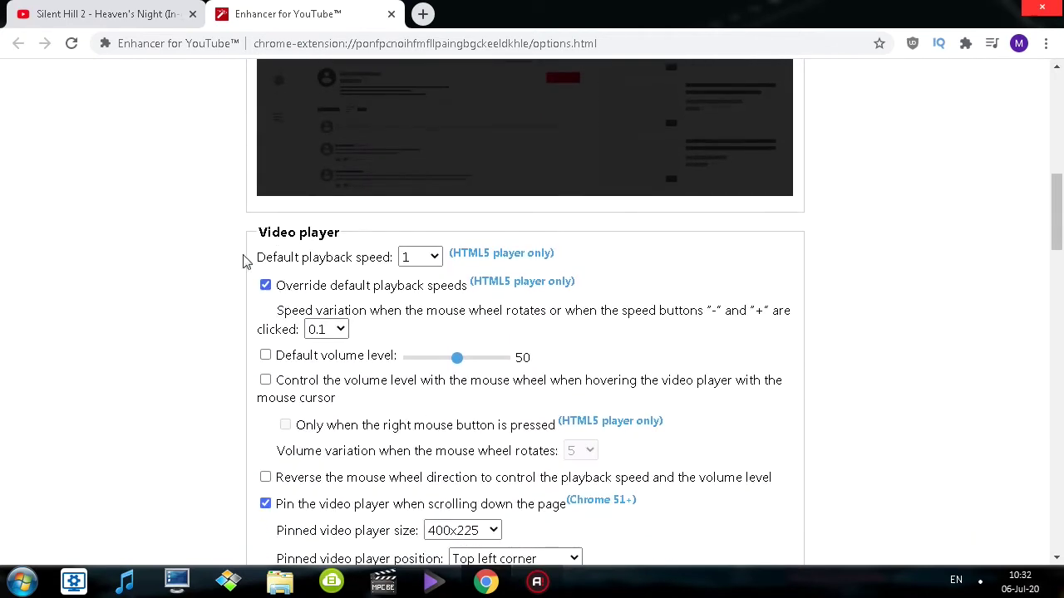
scroll(372, 255, down, 1)
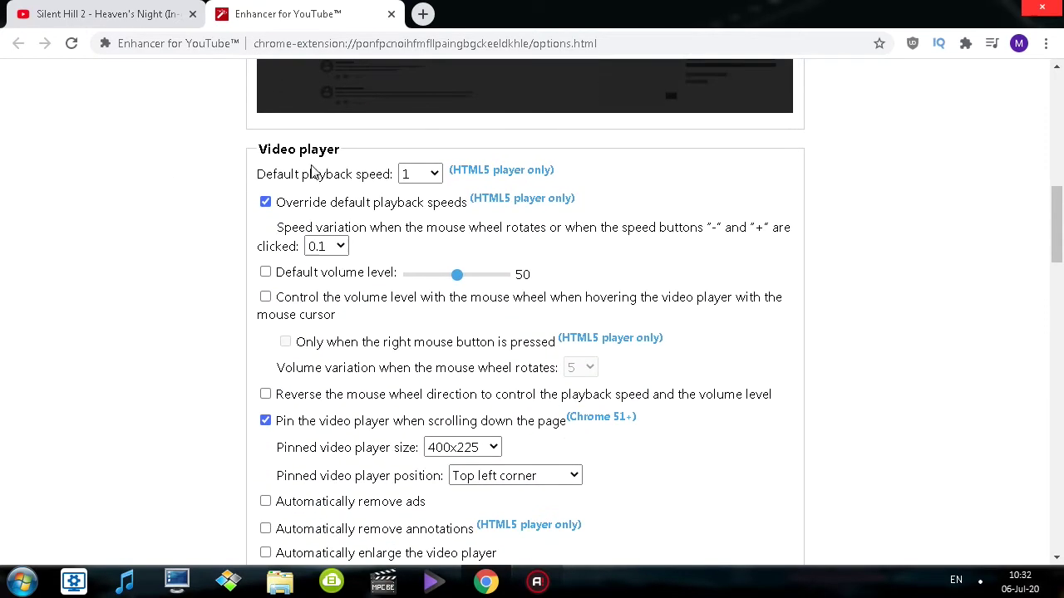
Open the suggested Silent Hill 2 wave OST video and go back to the Heaven's Night video
click(133, 14)
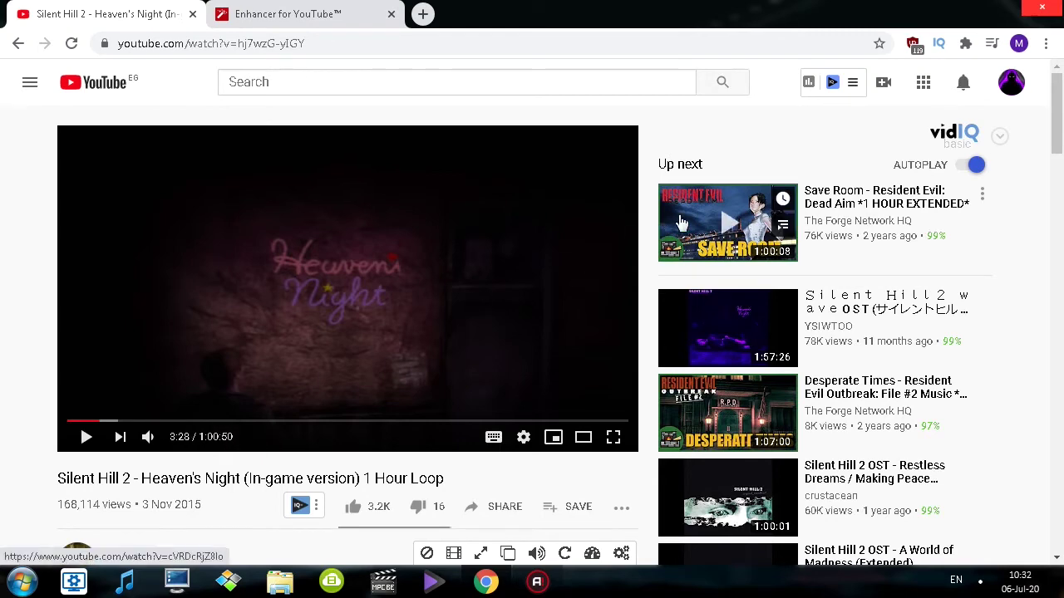
click(670, 310)
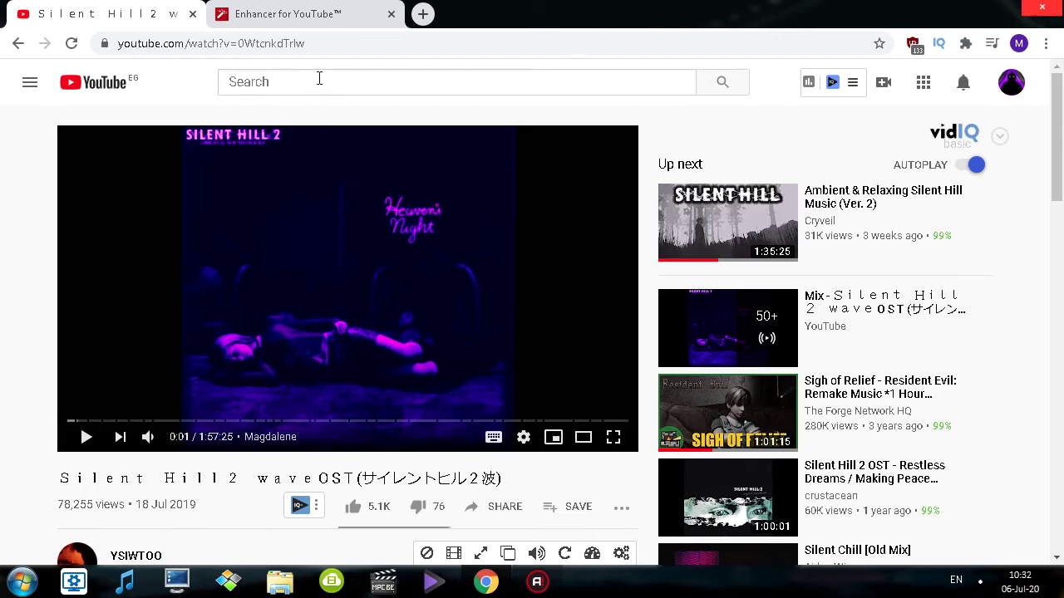
key(alt+Left)
click(86, 437)
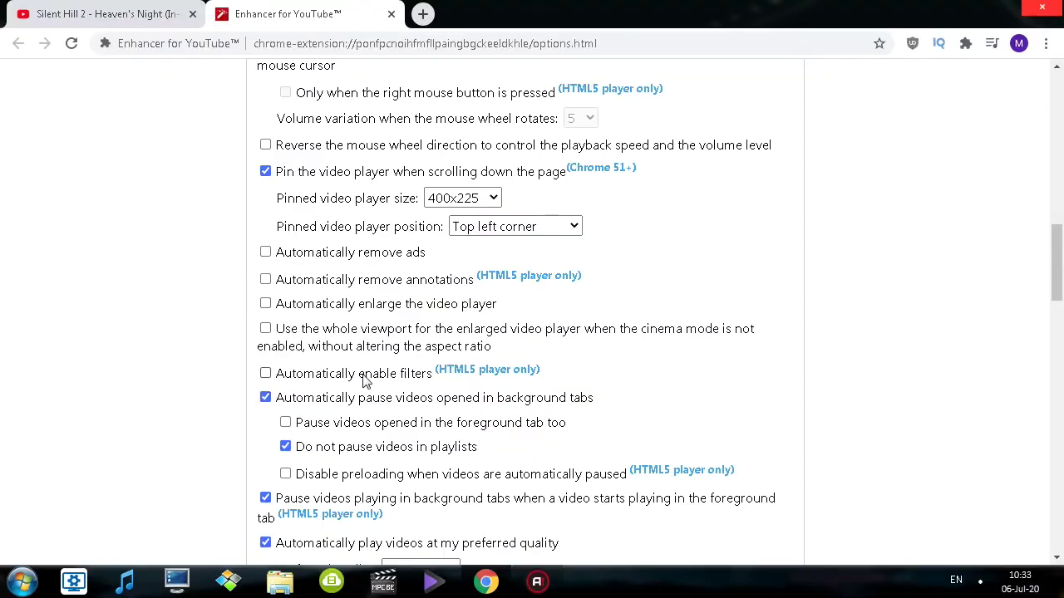
Review the background-tab pausing and preferred quality options, and start playing the Heaven's Night video
scroll(203, 369, down, 1)
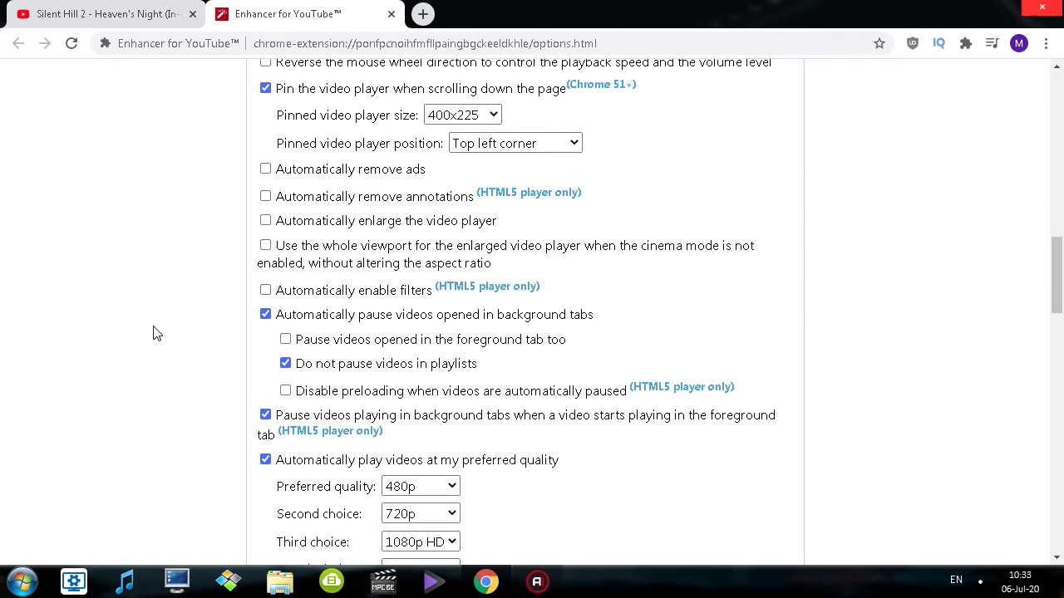
scroll(156, 334, down, 1)
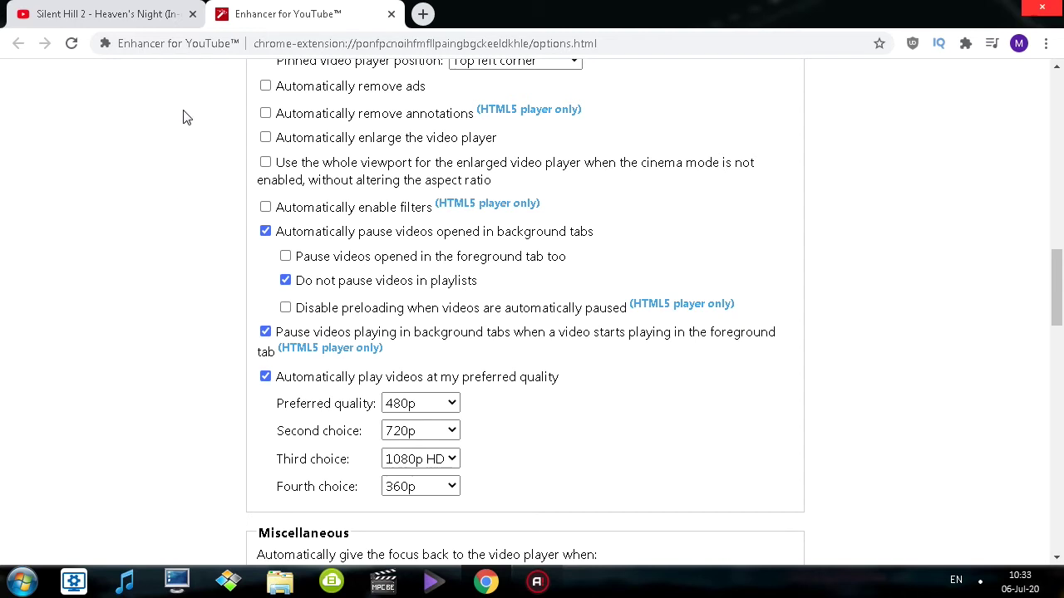
click(131, 17)
click(228, 294)
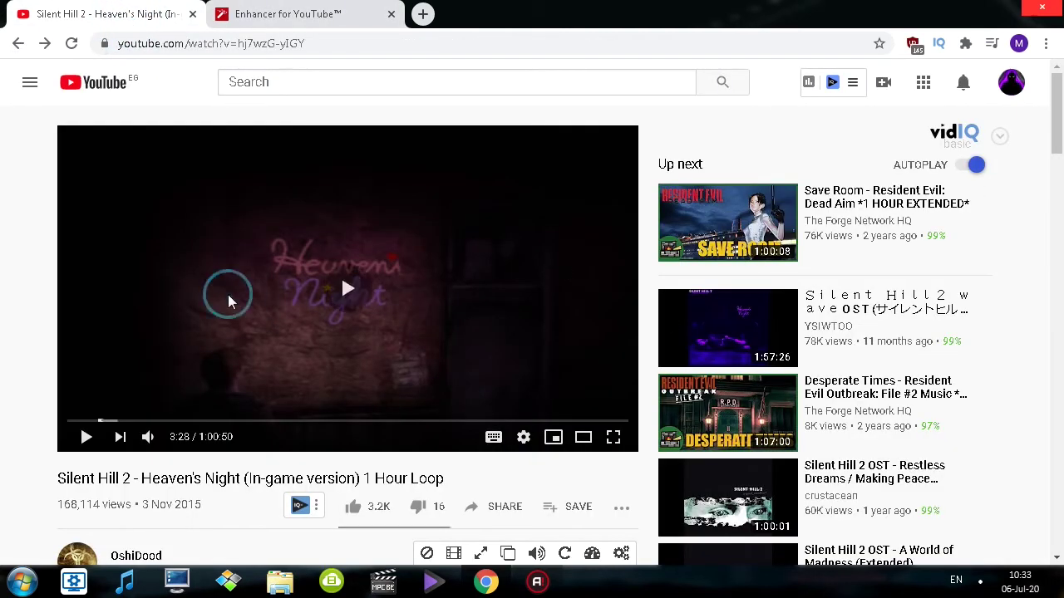
Open the suggested Save Room video in a new tab placed beside the Heaven's Night tab, and pause it
middle_click(699, 221)
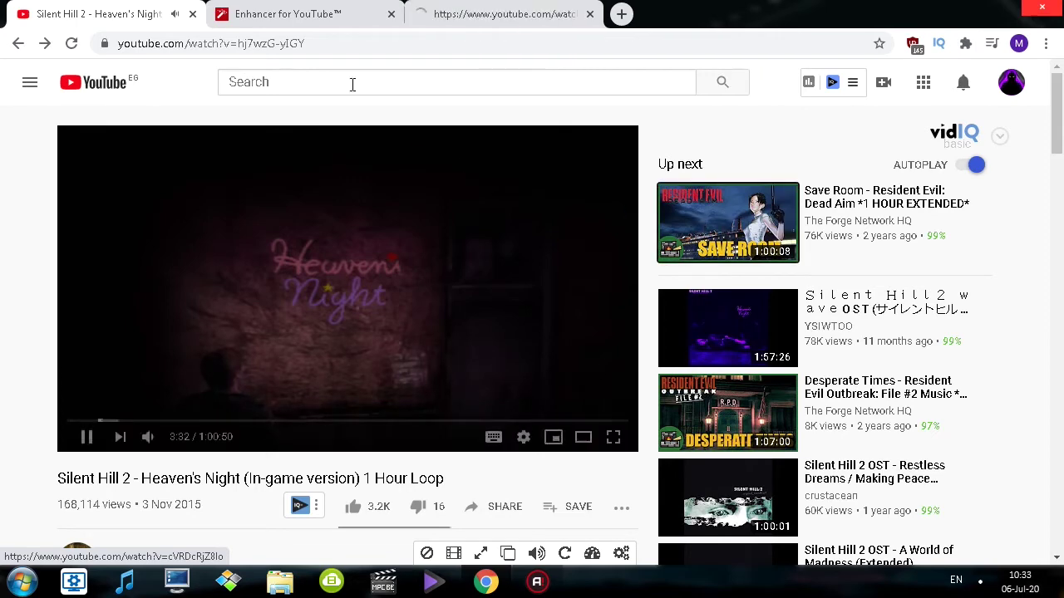
drag(474, 10, 316, 8)
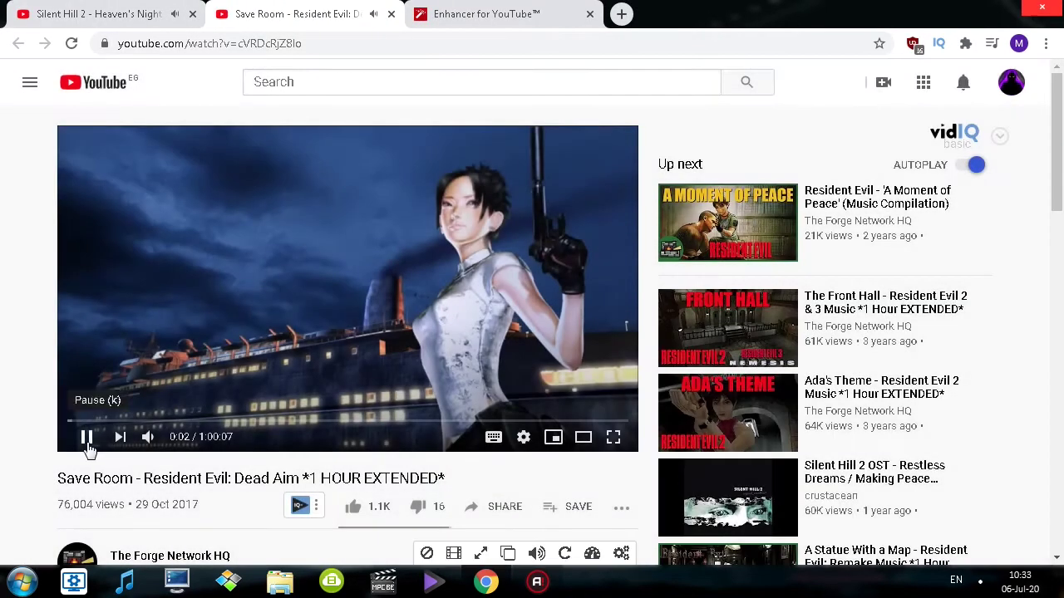
click(86, 432)
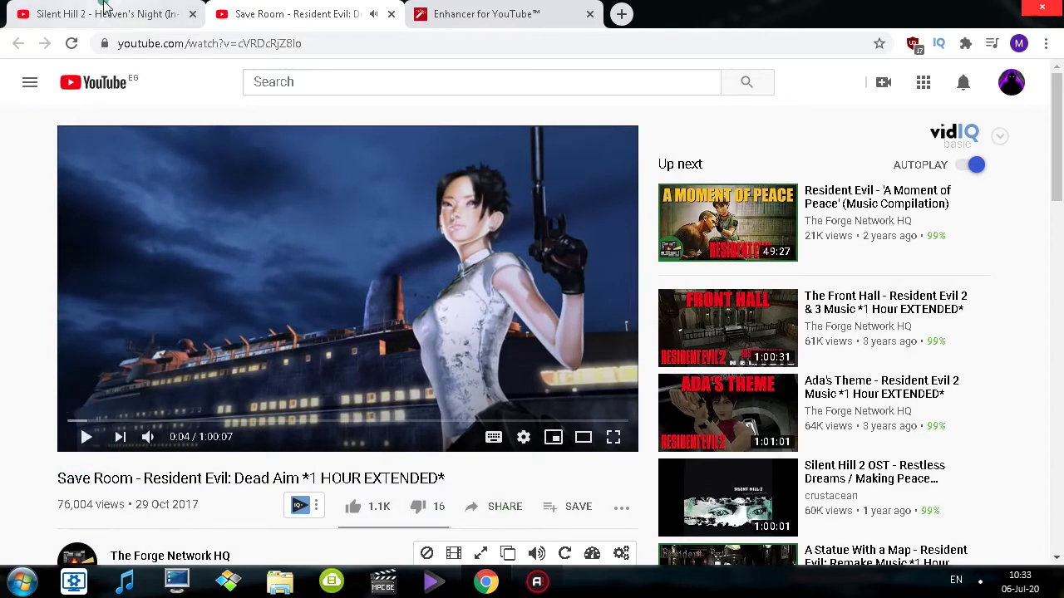
Review the background-tab pausing options in the extension's settings, close the Save Room tab and return to the Heaven's Night video
key(ctrl+shift+Tab)
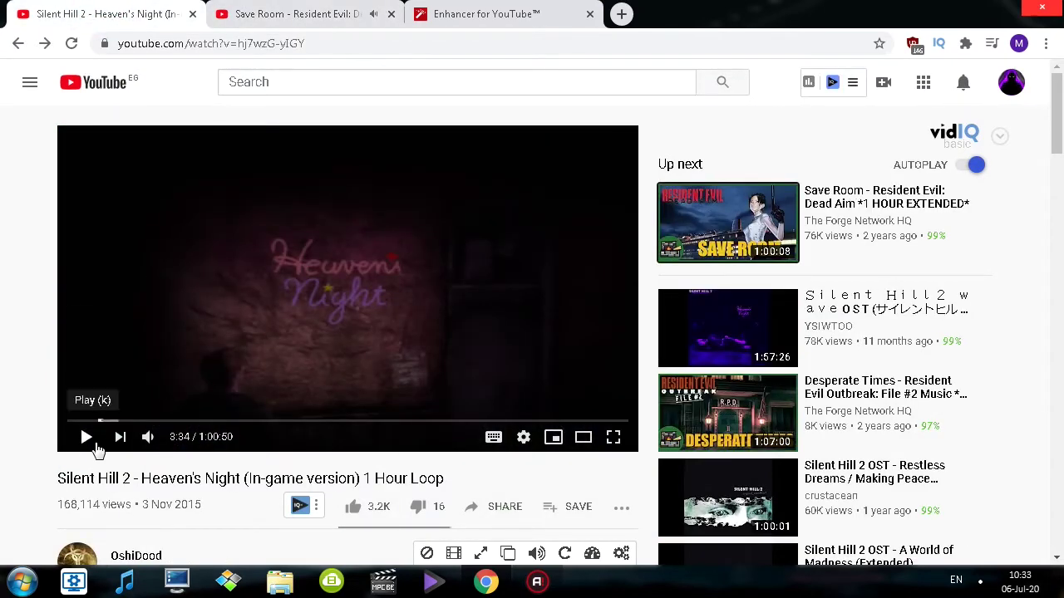
click(457, 12)
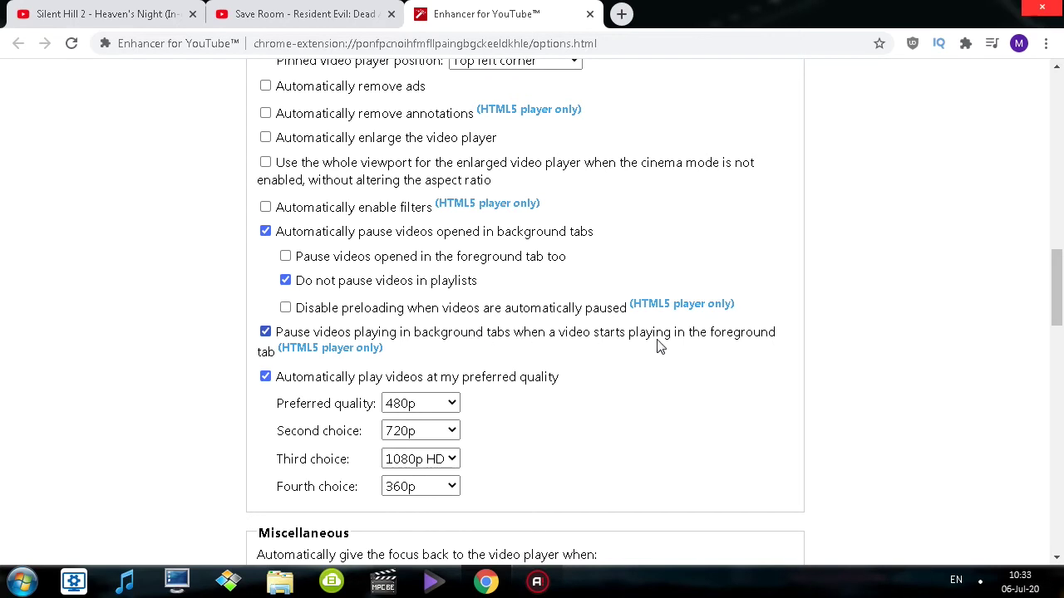
click(391, 13)
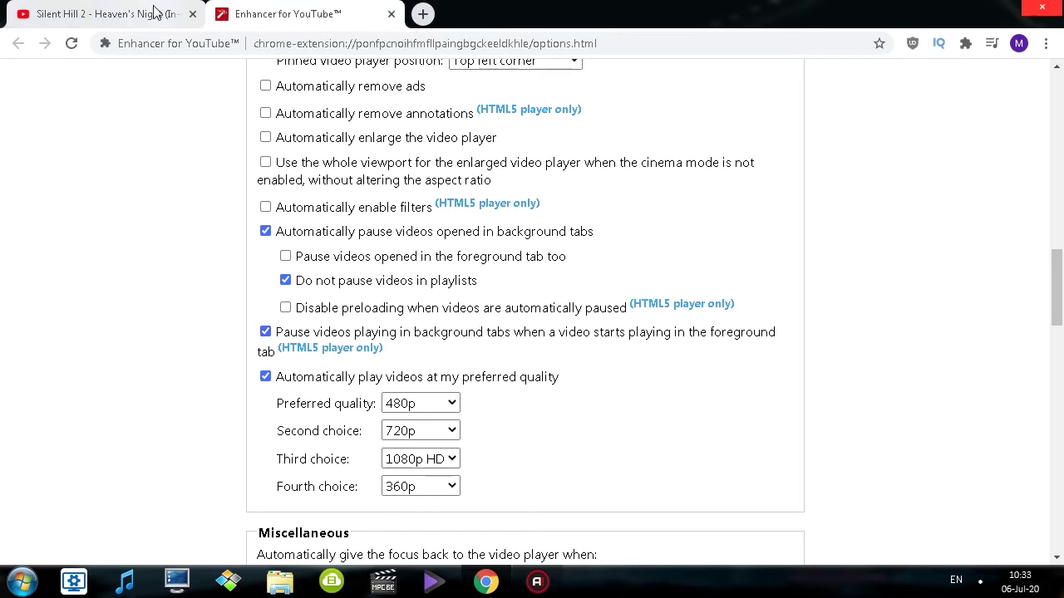
click(154, 12)
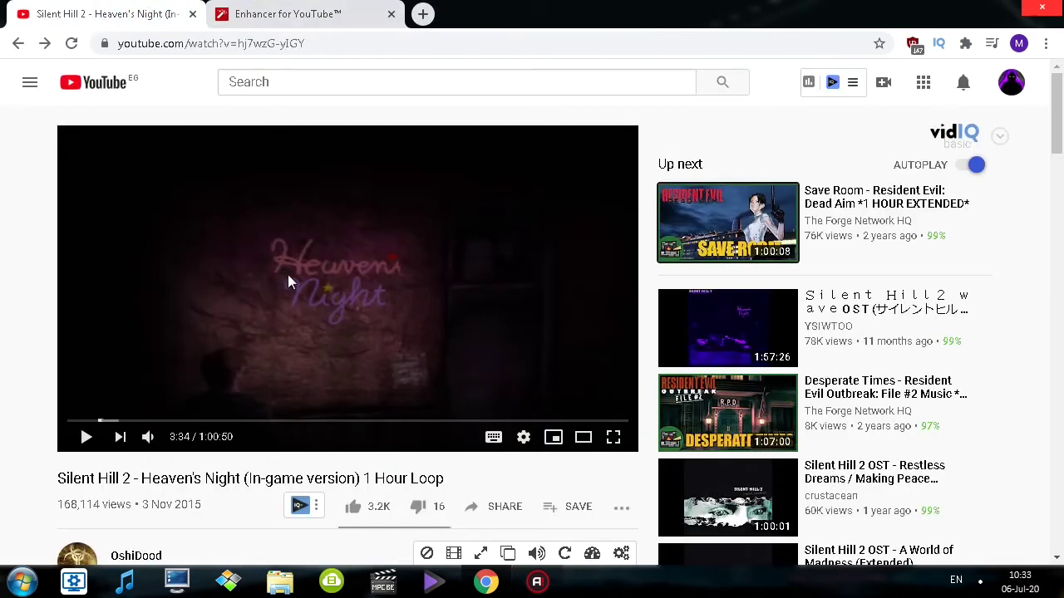
Review the preferred quality options in the extension's settings and compare them with the Heaven's Night video's quality list
key(ctrl+Tab)
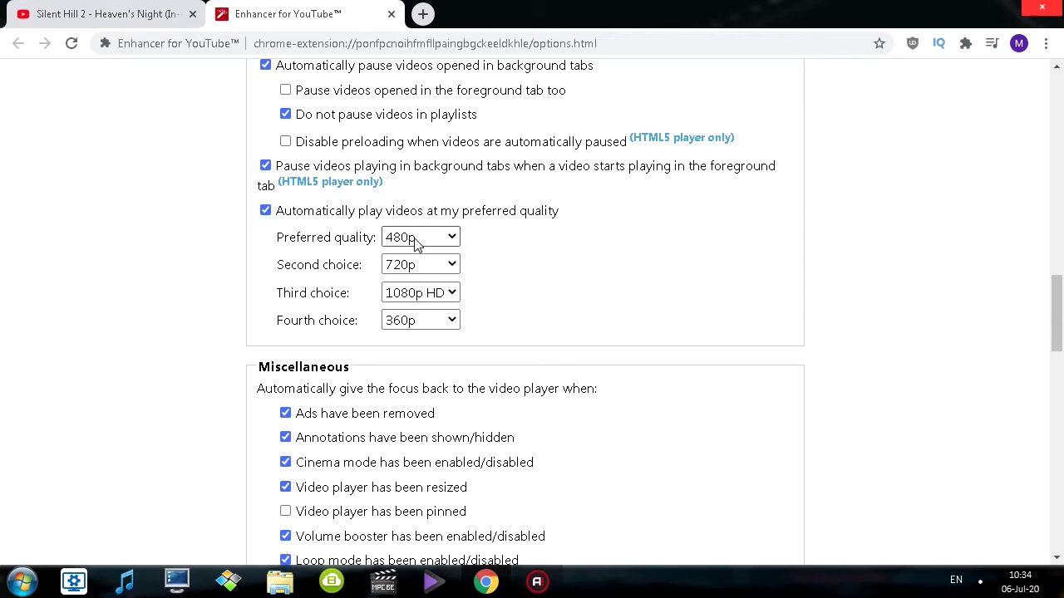
key(ctrl+shift+Tab)
click(524, 438)
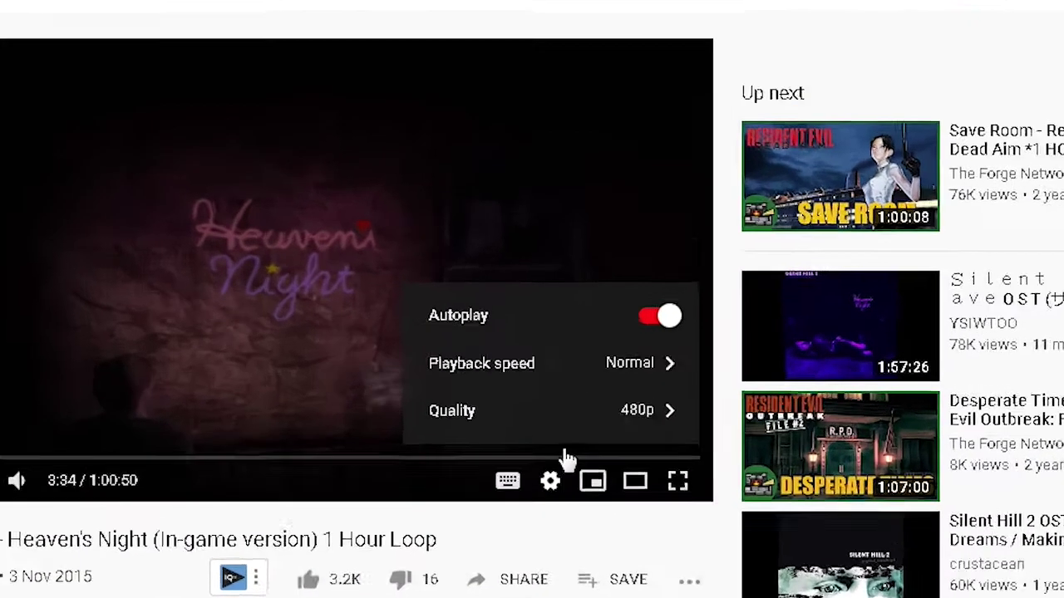
click(565, 428)
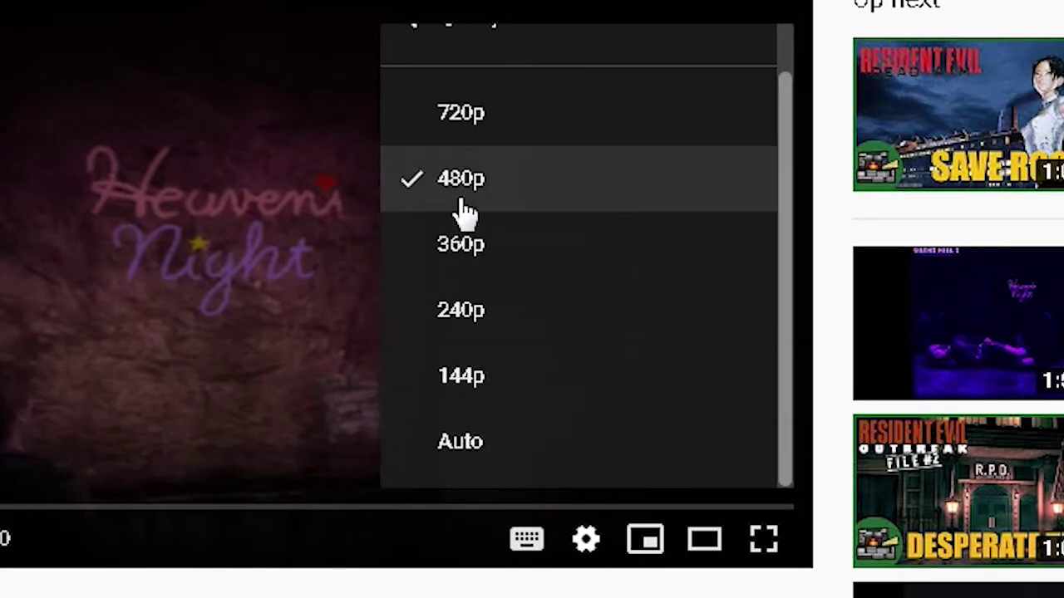
scroll(549, 214, up, 1)
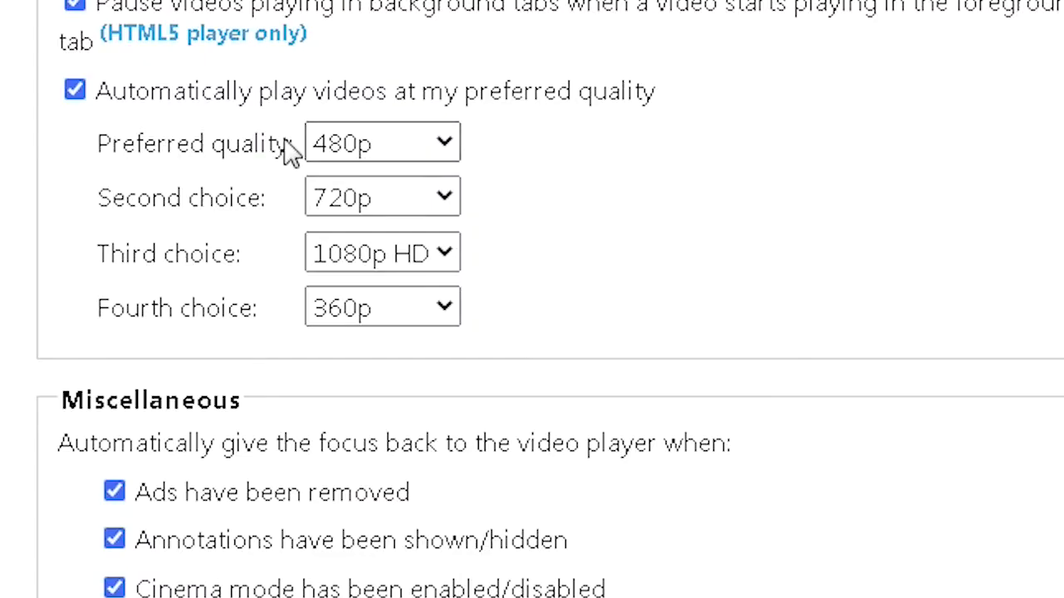
Disable automatic playback at the preferred quality, and open the suggested Save Room video to check its quality selection
click(75, 92)
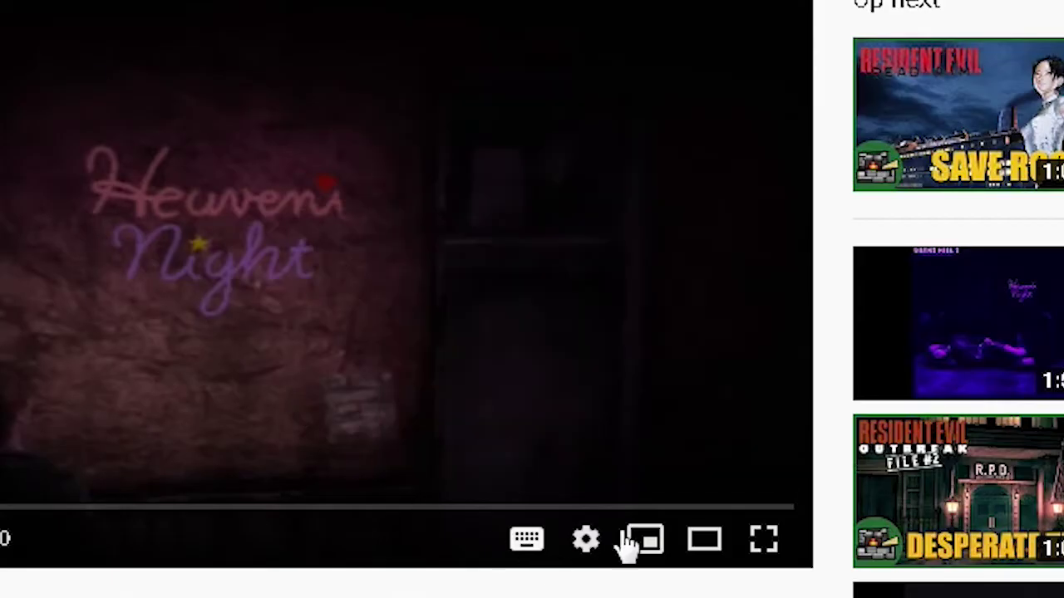
click(831, 93)
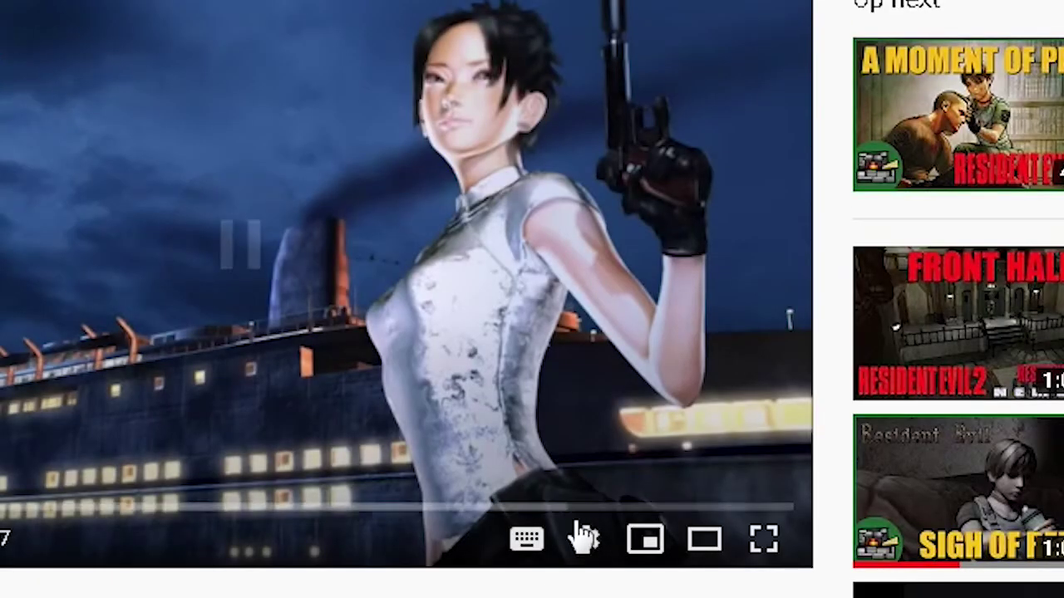
click(584, 539)
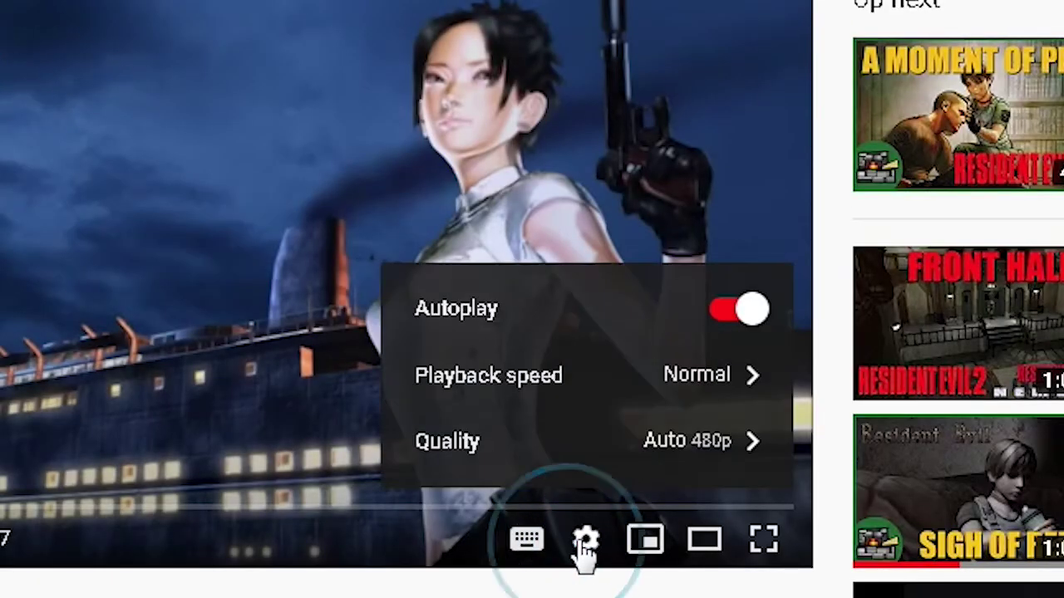
click(582, 449)
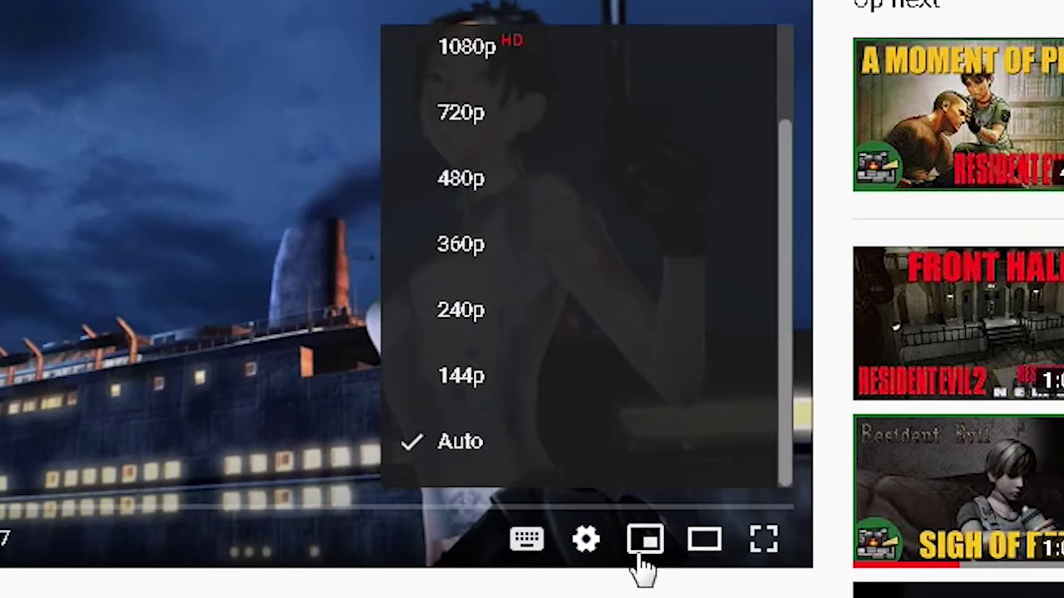
click(586, 541)
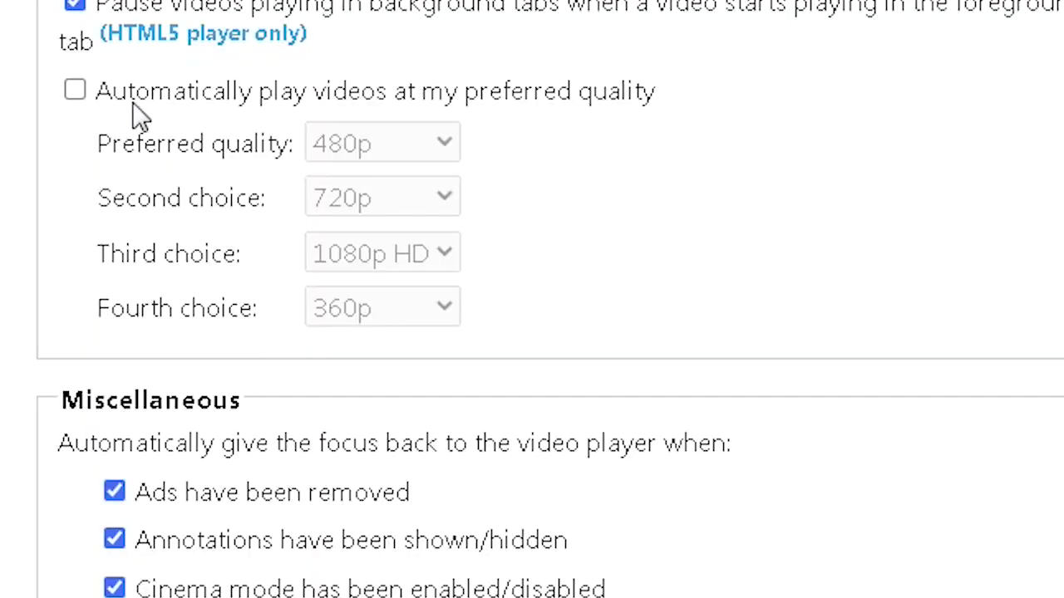
Re-enable automatic playback at the preferred quality and check the Save Room video's quality setting
click(74, 90)
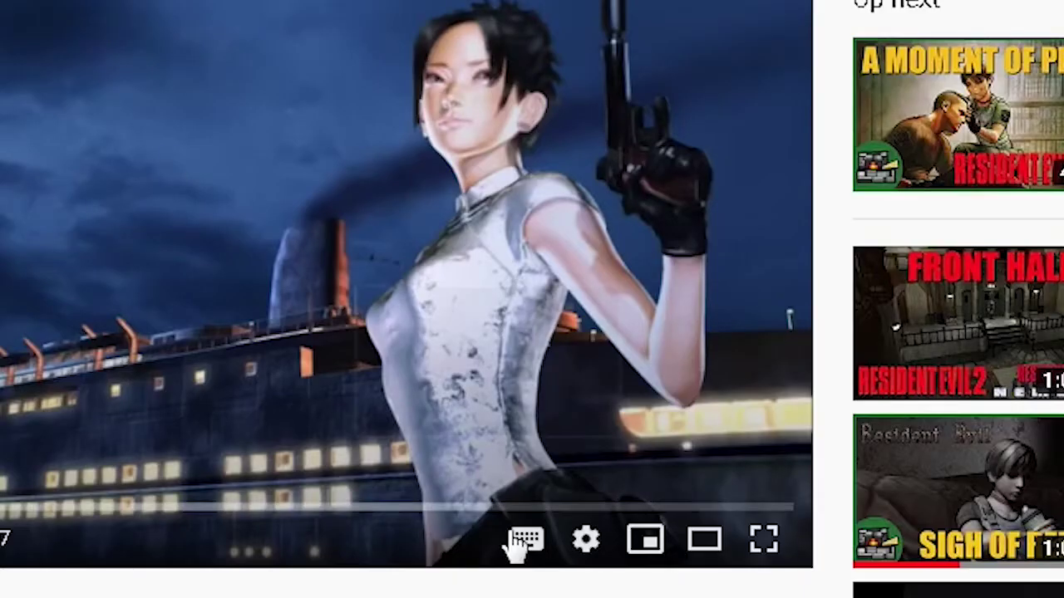
click(585, 542)
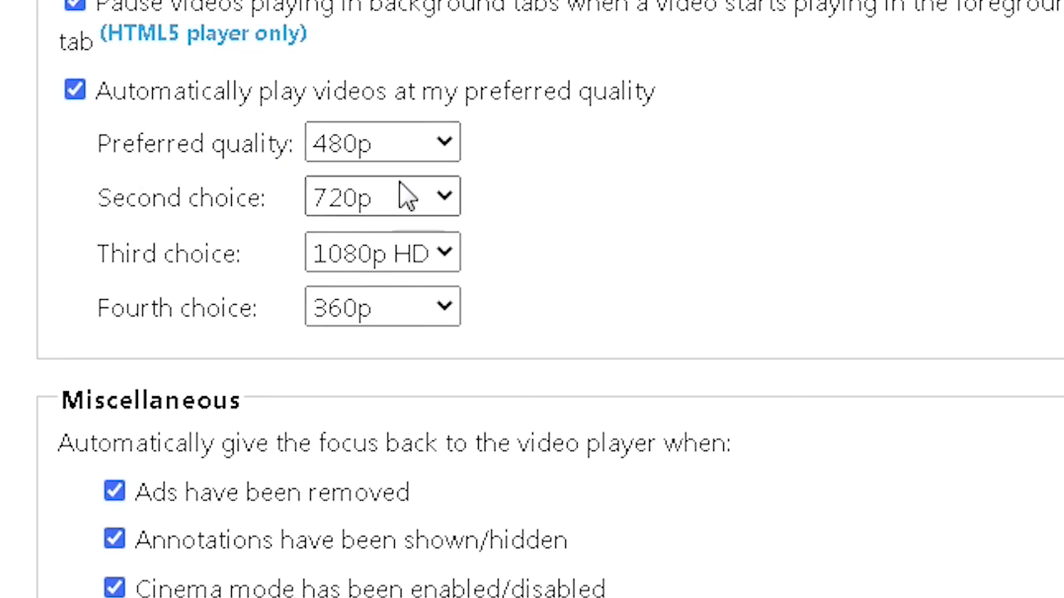
Set the preferred quality to 240p in the extension's settings and check the quality of the reloaded Save Room video
click(420, 237)
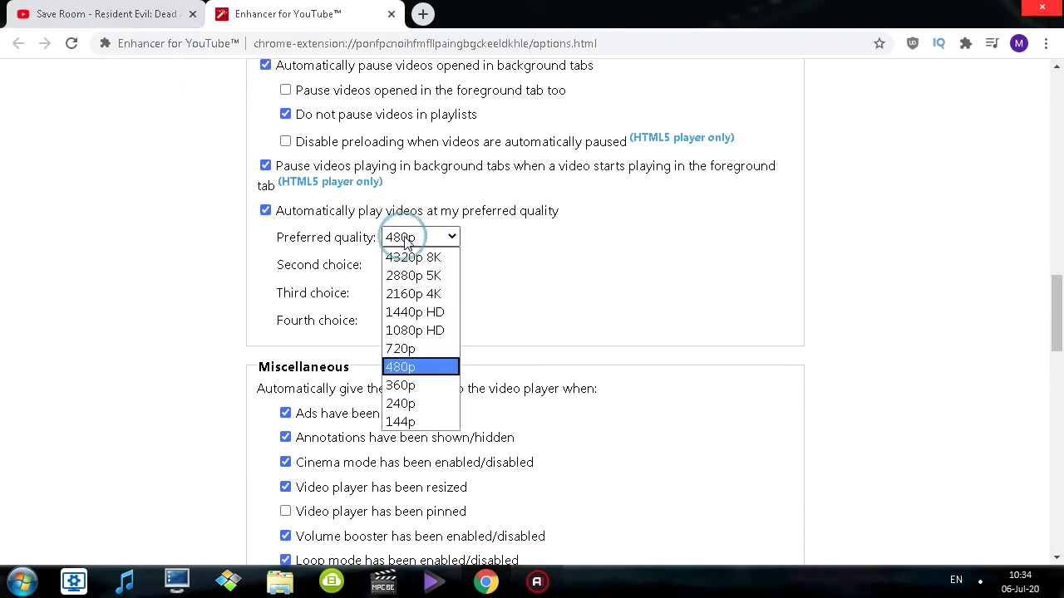
click(419, 403)
key(ctrl+shift+Tab)
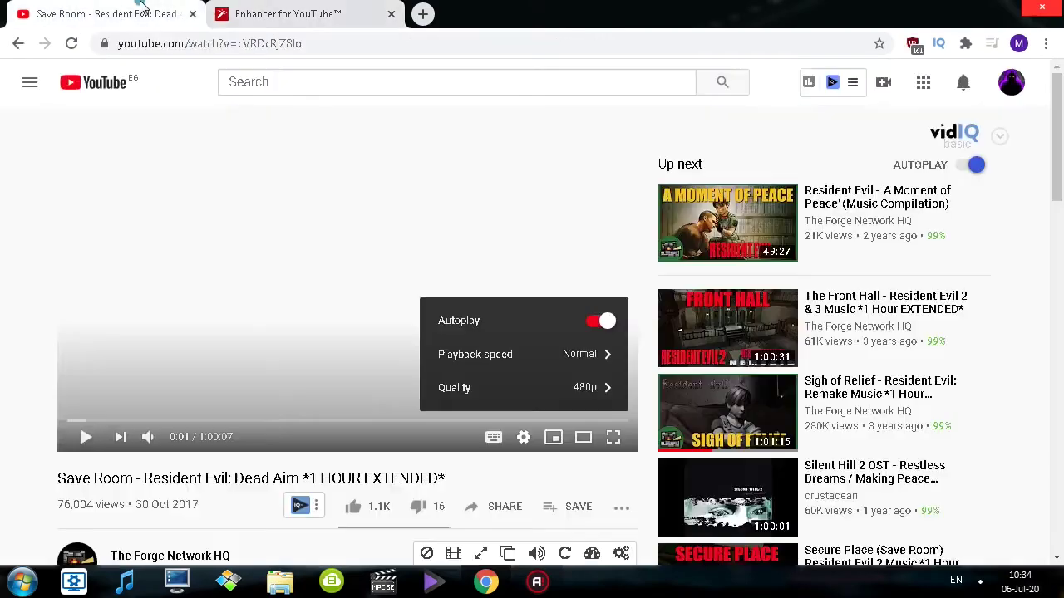
click(522, 437)
click(522, 441)
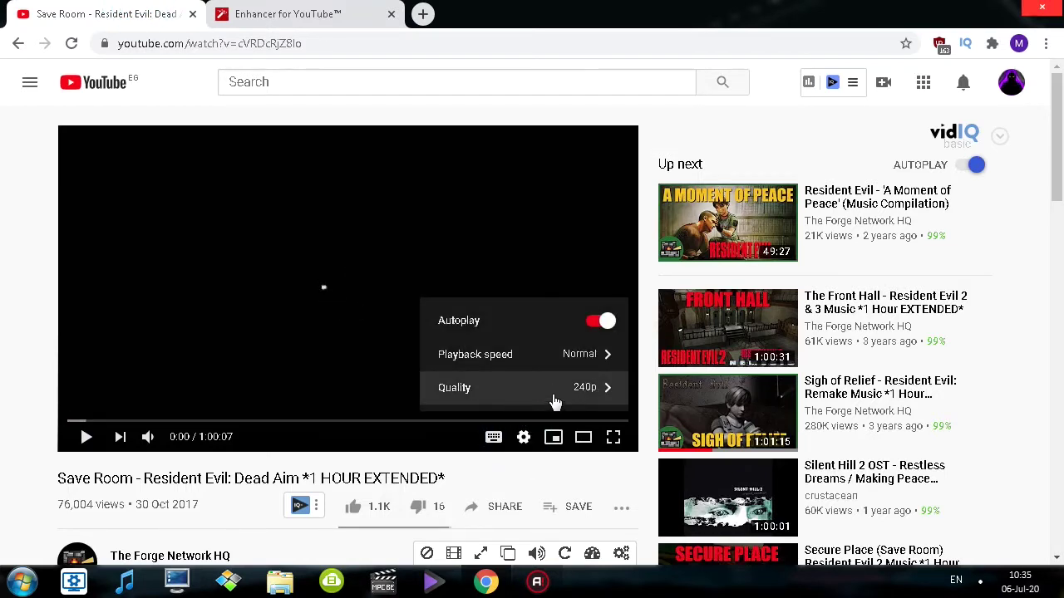
Go back to the Heaven's Night video and check its quality in the player settings
click(18, 163)
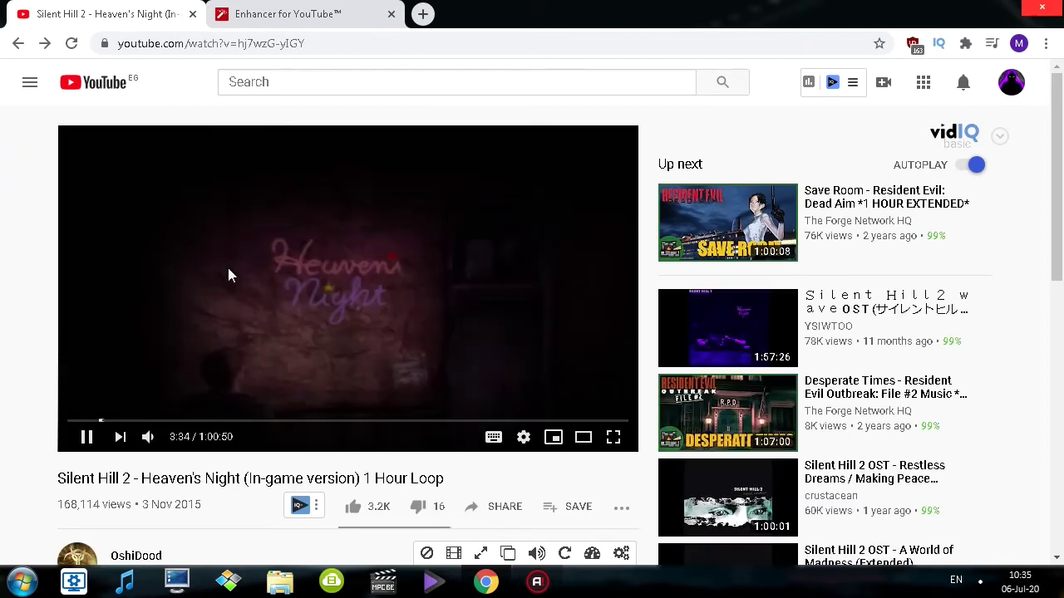
click(521, 438)
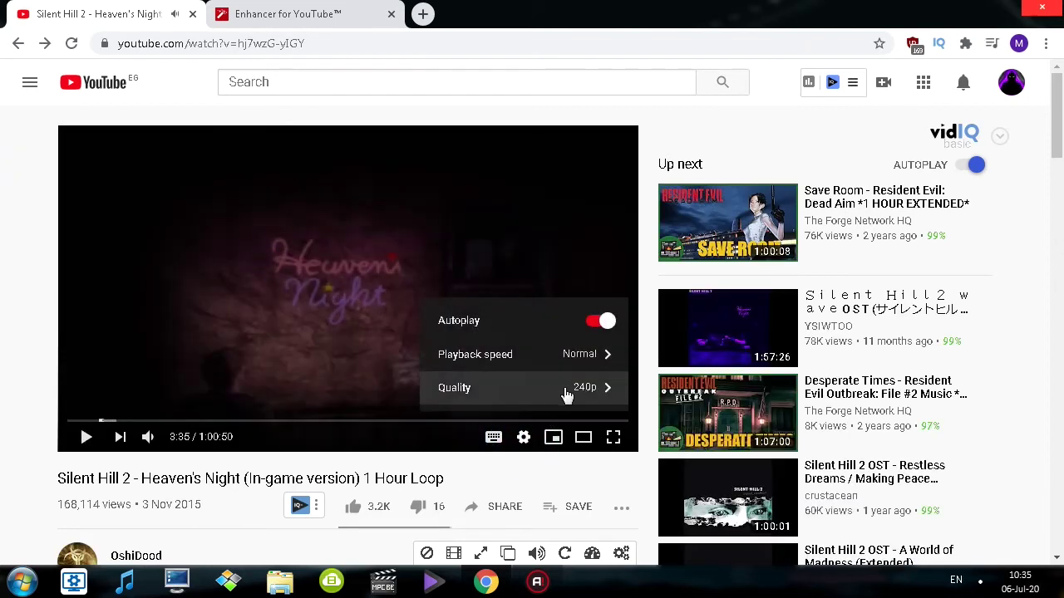
click(238, 489)
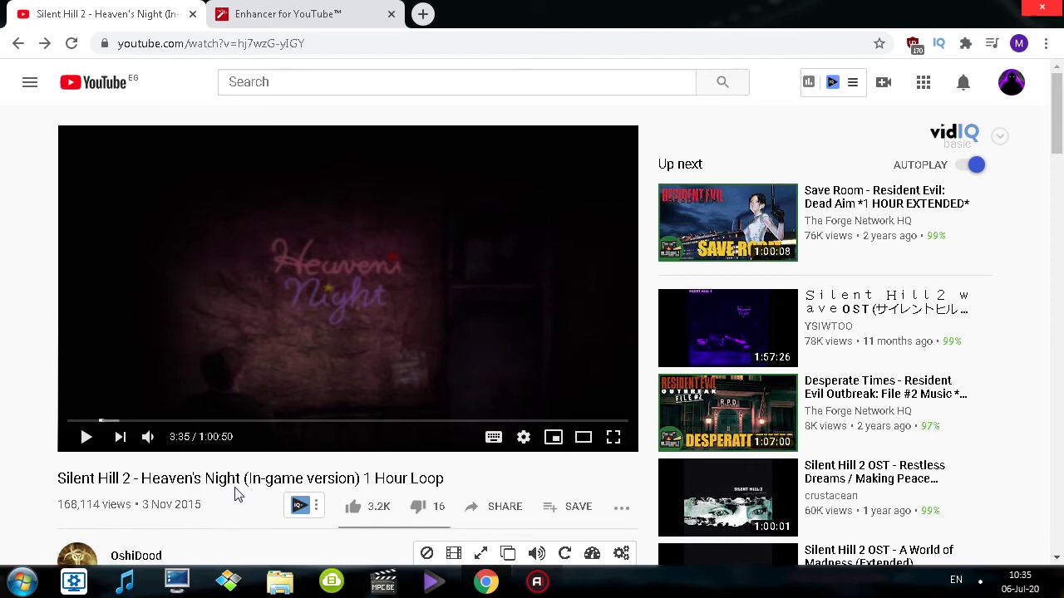
Set the preferred quality to 480p in the extension's settings
click(236, 15)
click(415, 236)
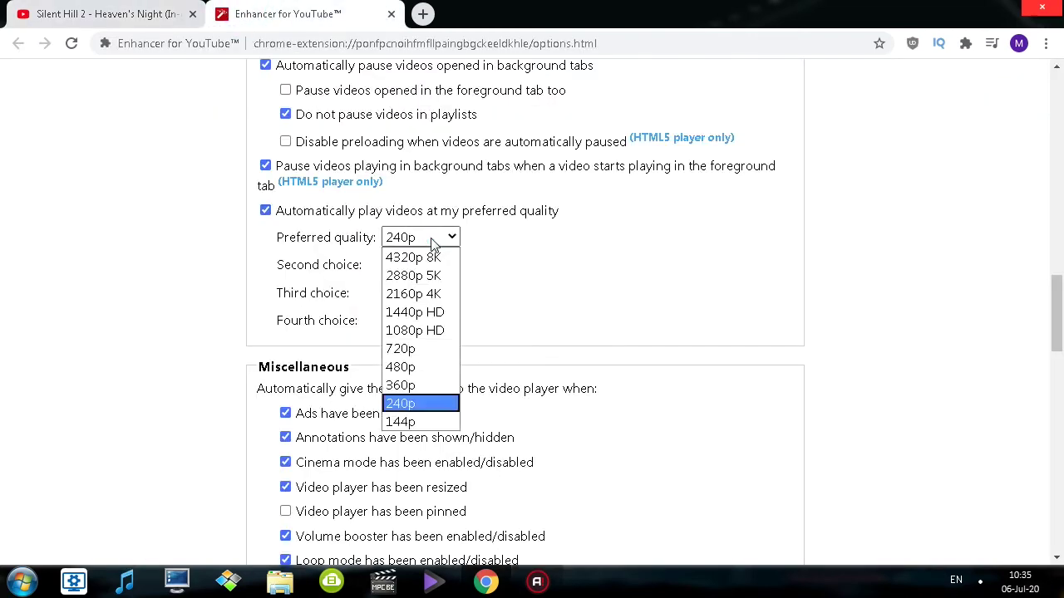
click(396, 366)
Review the remaining extension settings from Miscellaneous and Theme through Keyboard shortcuts and Backup, and close the settings tab
scroll(243, 221, down, 2)
scroll(268, 254, down, 2)
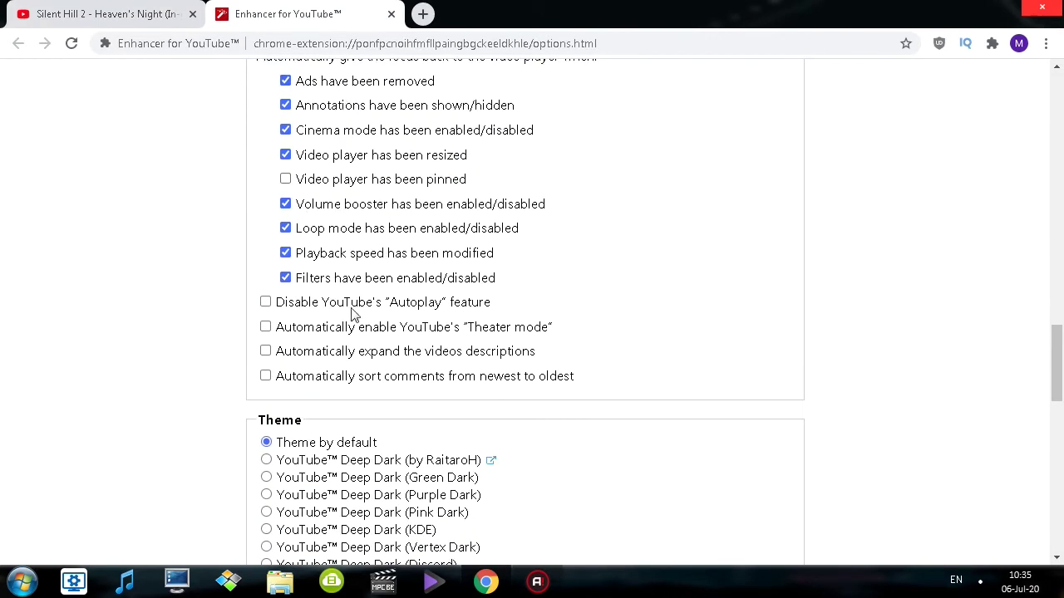
scroll(266, 352, down, 10)
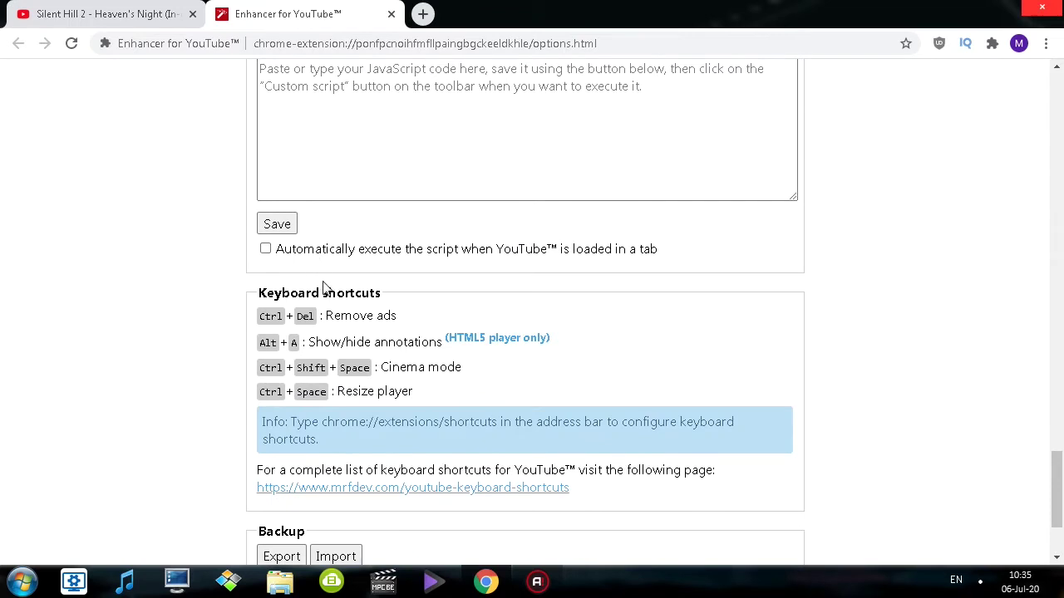
scroll(291, 444, down, 2)
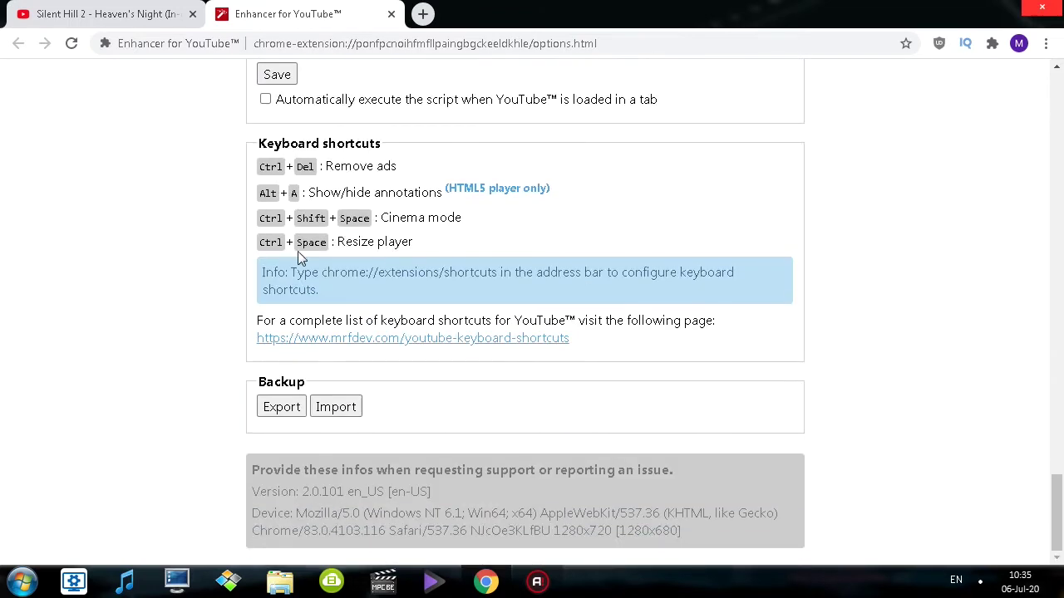
key(ctrl+w)
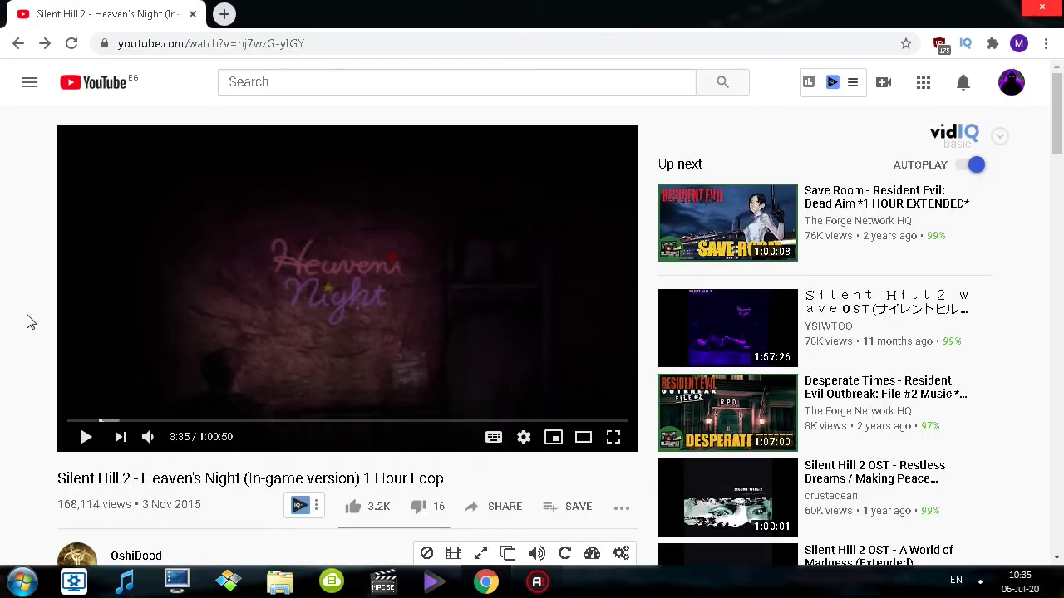